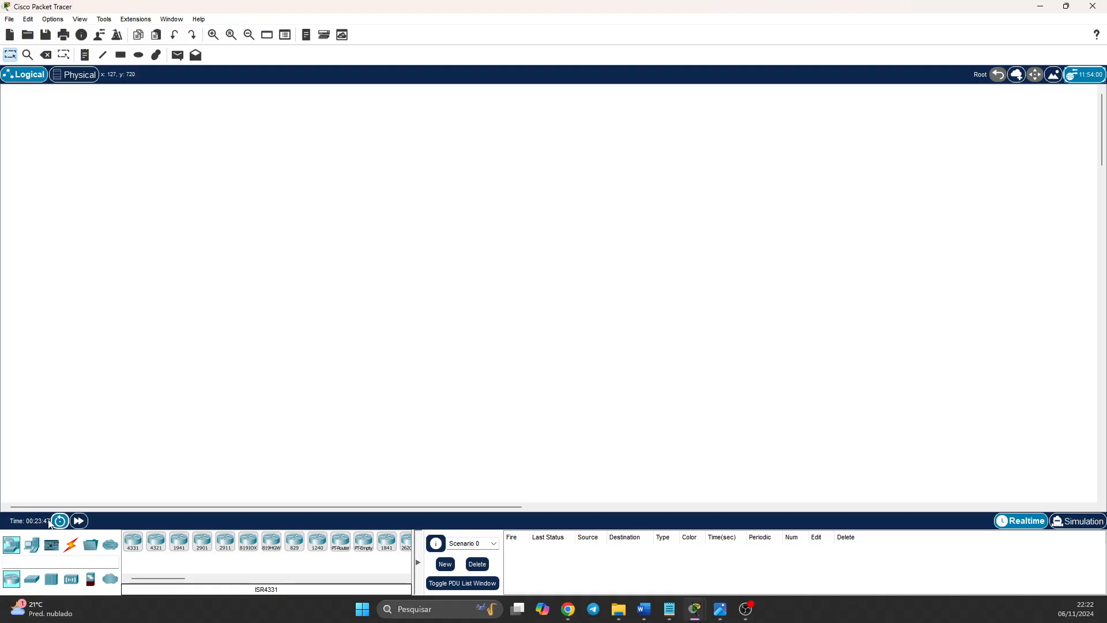
# Place two PCs side by side in the empty logical workspace.
pyautogui.click(31, 545)
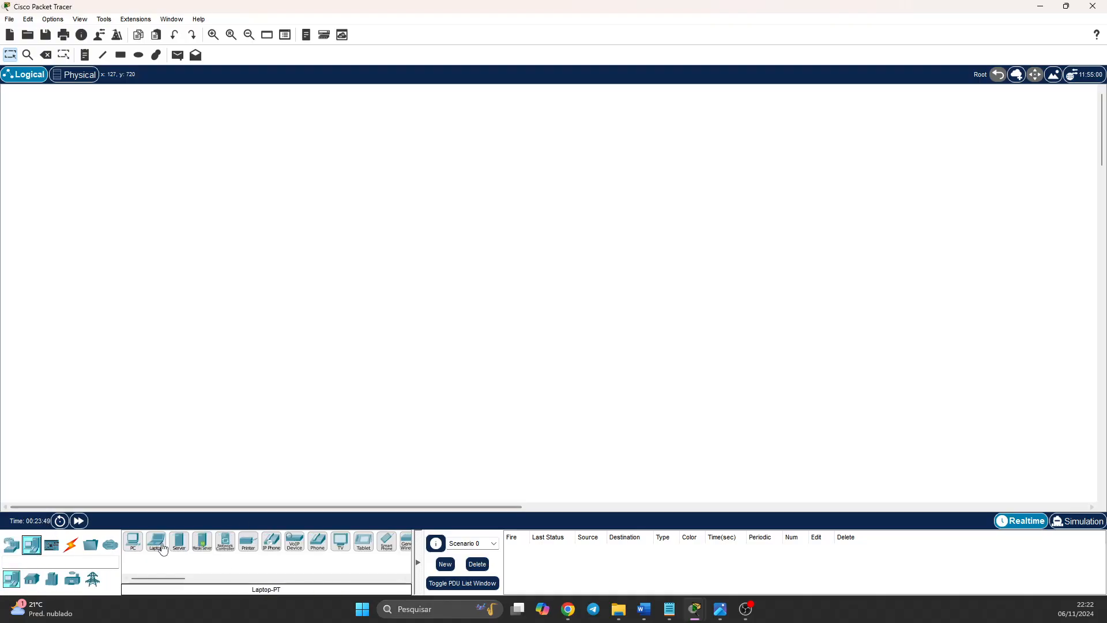
pyautogui.moveTo(133, 541); pyautogui.dragTo(172, 286)
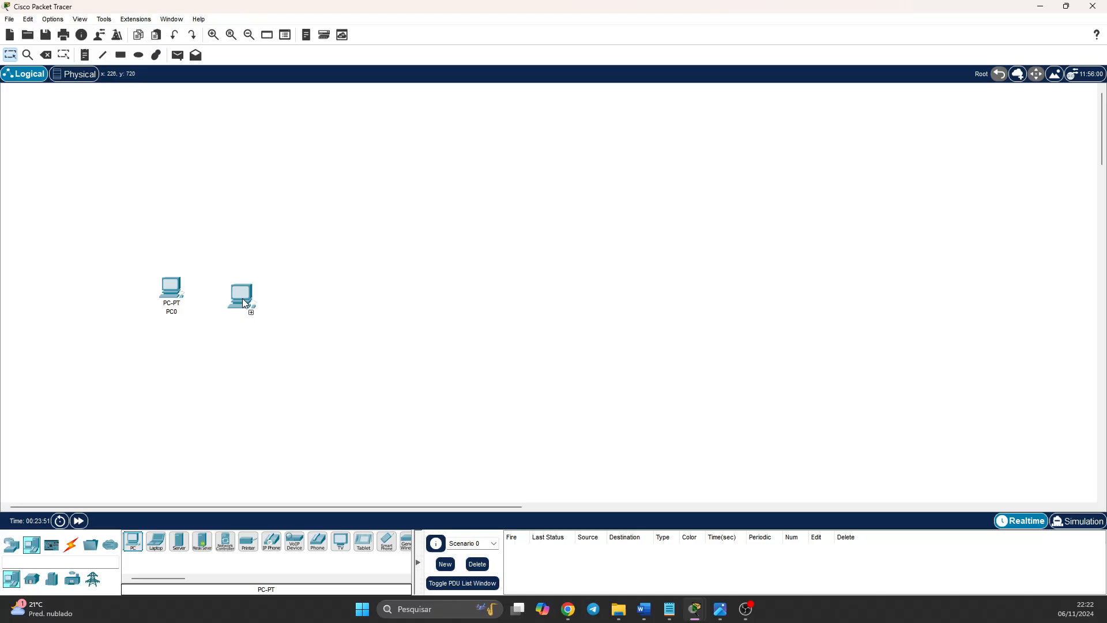
pyautogui.click(242, 299)
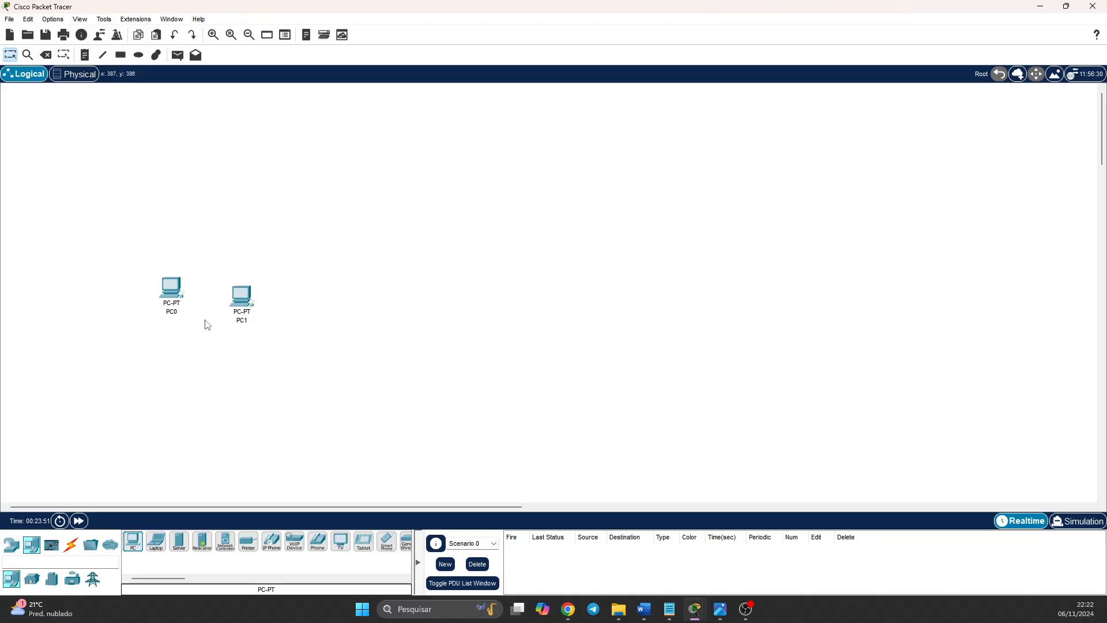
# Add a 2960 switch to the workspace beside the two PCs.
pyautogui.click(13, 546)
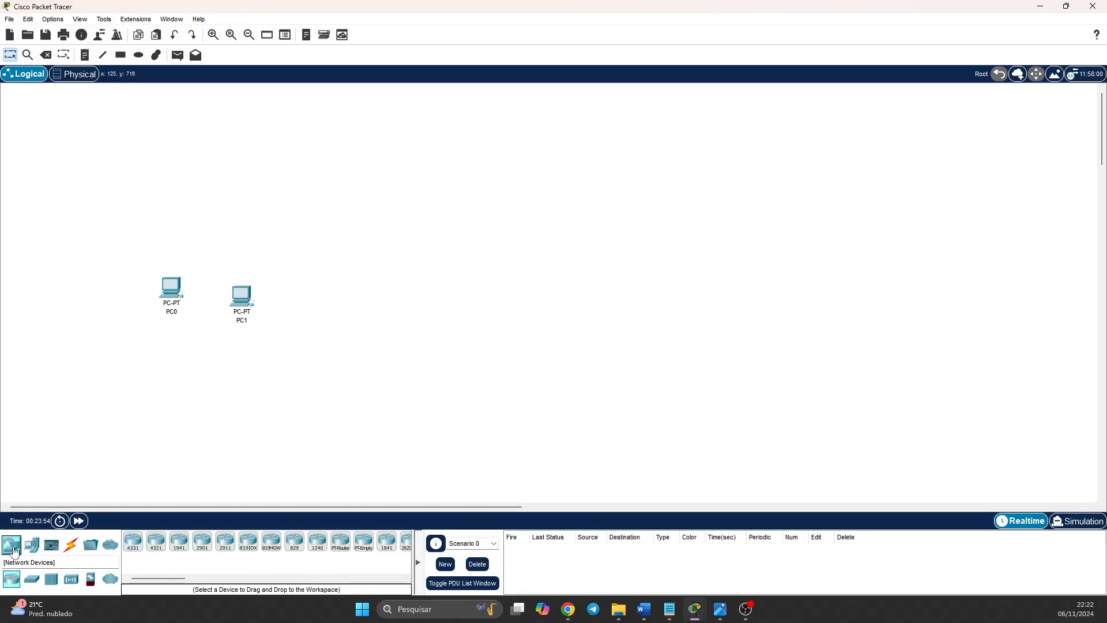
pyautogui.click(31, 545)
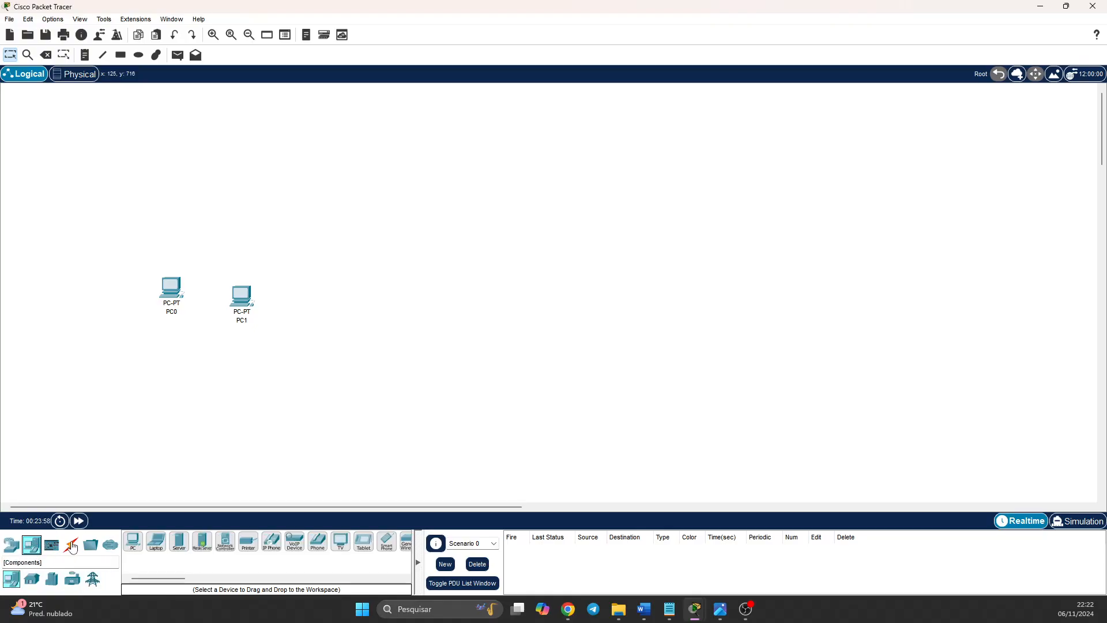
pyautogui.click(12, 547)
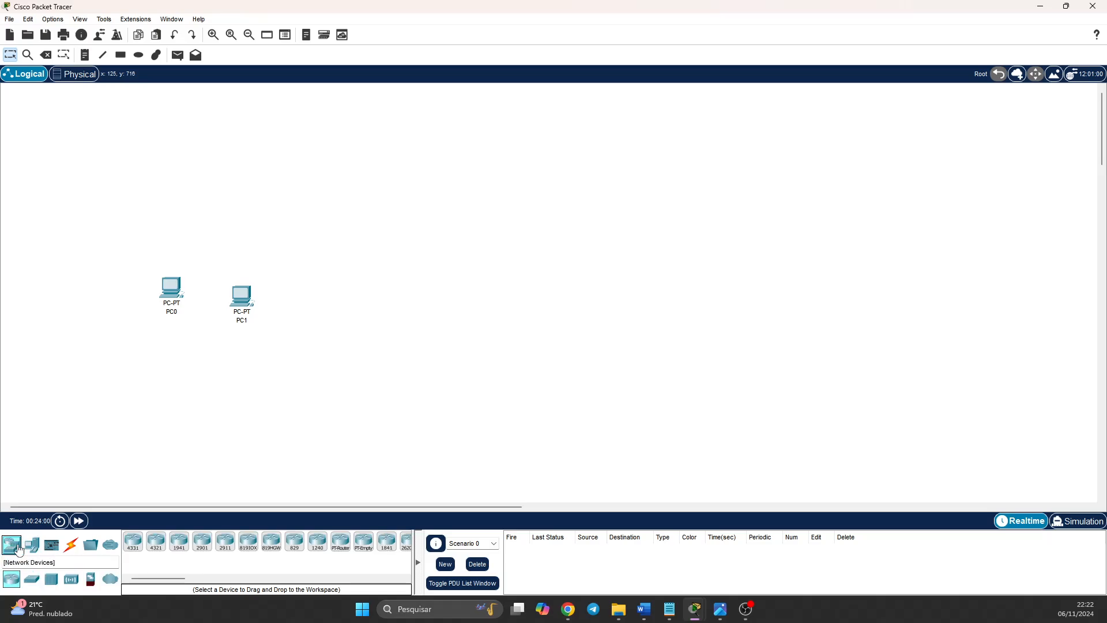
pyautogui.click(33, 583)
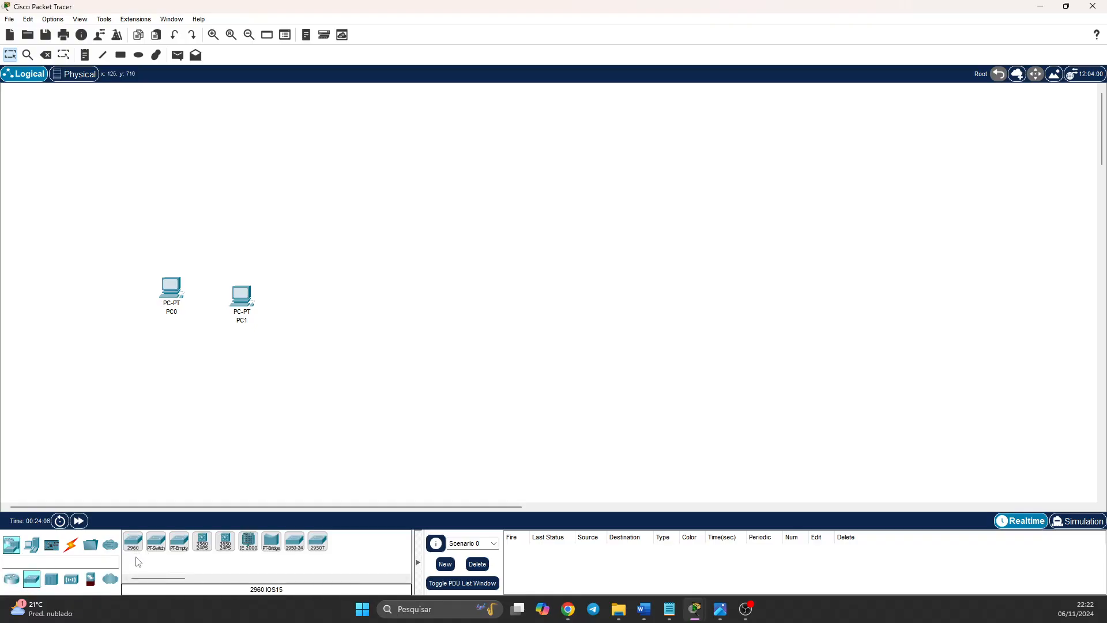
pyautogui.moveTo(133, 547); pyautogui.dragTo(403, 293)
# Arrange the devices in a triangle, with the switch above and between PC0 and PC1.
pyautogui.moveTo(242, 306); pyautogui.dragTo(352, 341)
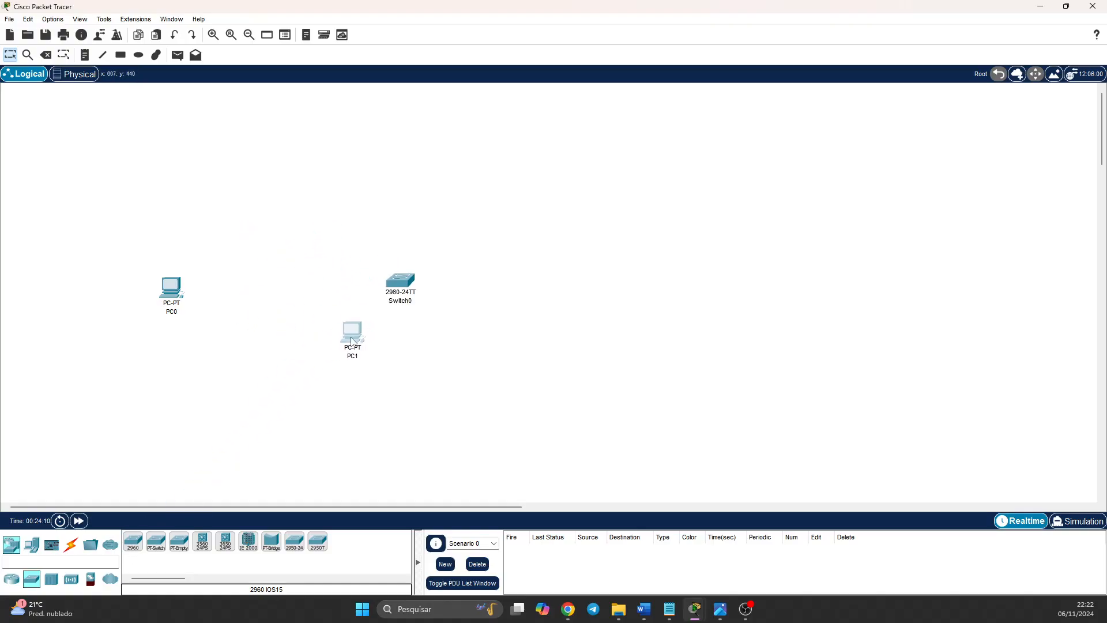
pyautogui.moveTo(405, 282); pyautogui.dragTo(294, 282)
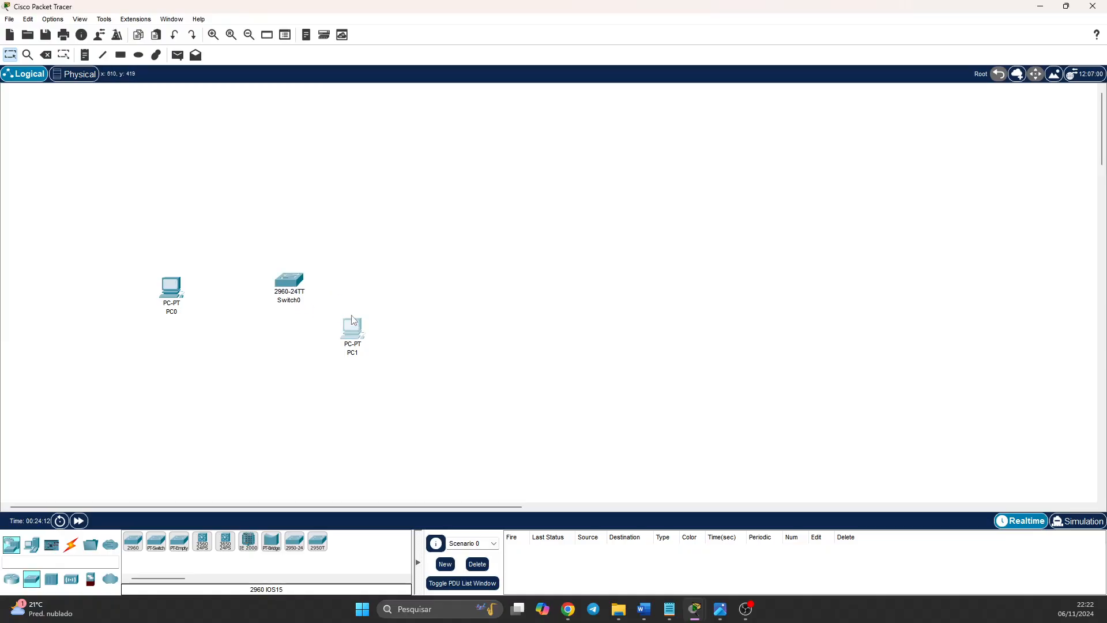
pyautogui.moveTo(354, 320); pyautogui.dragTo(280, 257)
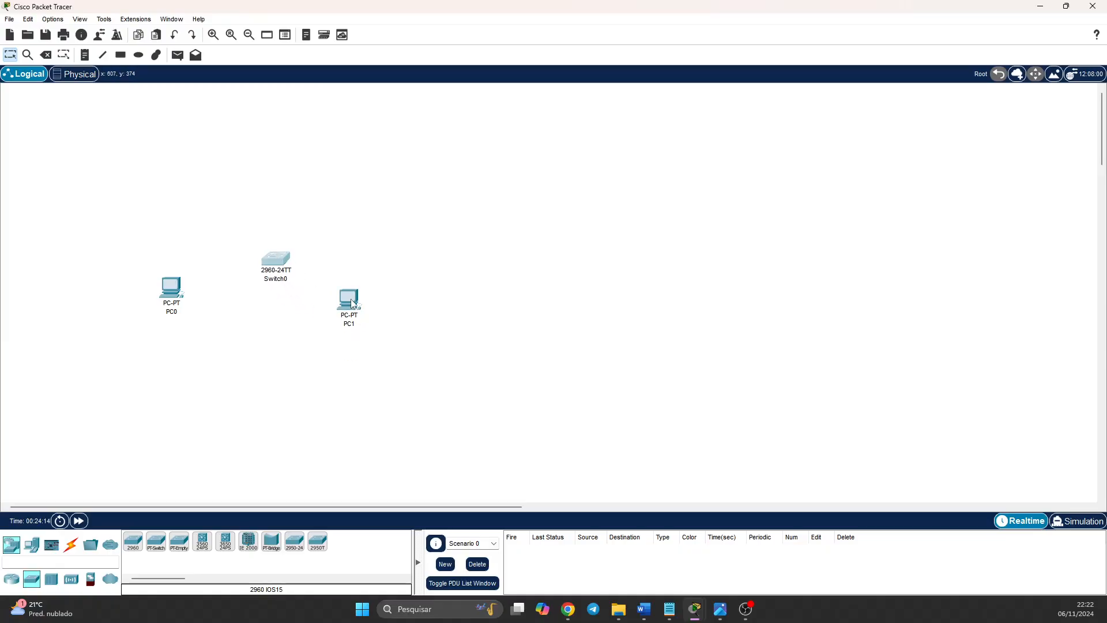
pyautogui.moveTo(353, 304)
pyautogui.mouseDown()
pyautogui.moveTo(333, 306)
pyautogui.moveTo(354, 311)
pyautogui.mouseUp()
pyautogui.moveTo(177, 292); pyautogui.dragTo(210, 305)
pyautogui.moveTo(350, 314); pyautogui.dragTo(345, 314)
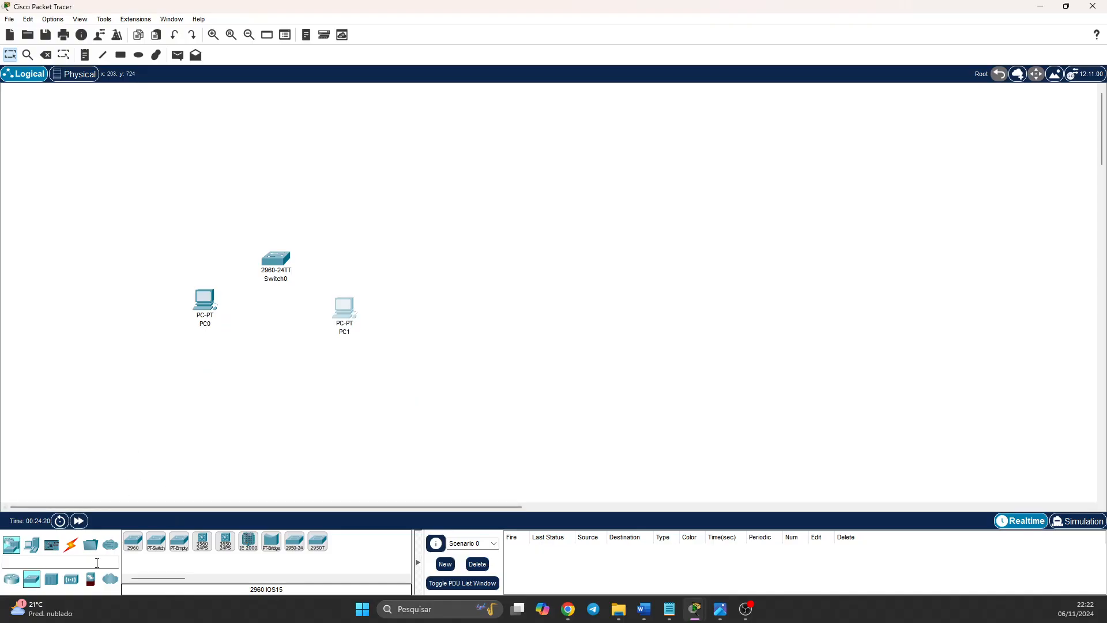
# Add the note 192.168.10.0/24 above the switch and move PC0 slightly closer to the switch.
pyautogui.click(88, 59)
pyautogui.click(264, 216)
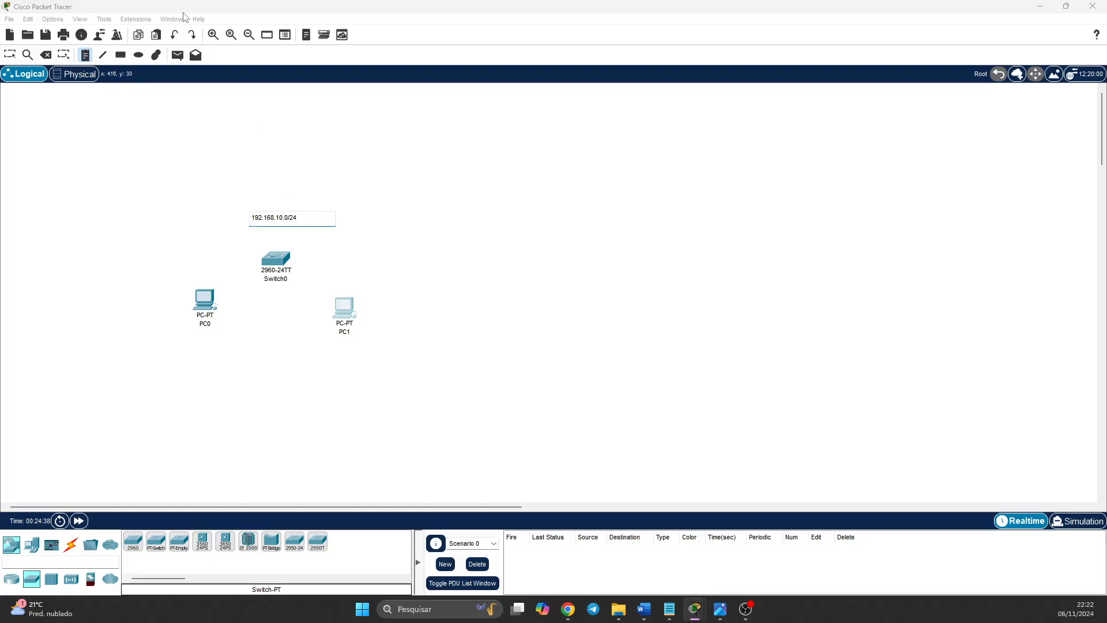
pyautogui.click(9, 55)
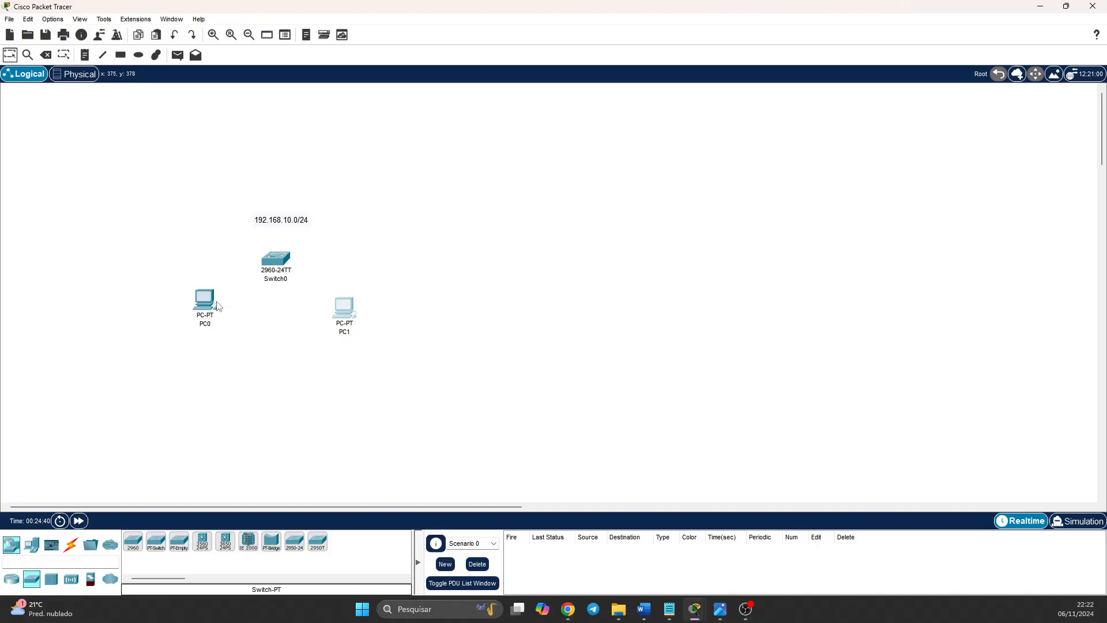
pyautogui.moveTo(218, 306); pyautogui.dragTo(239, 312)
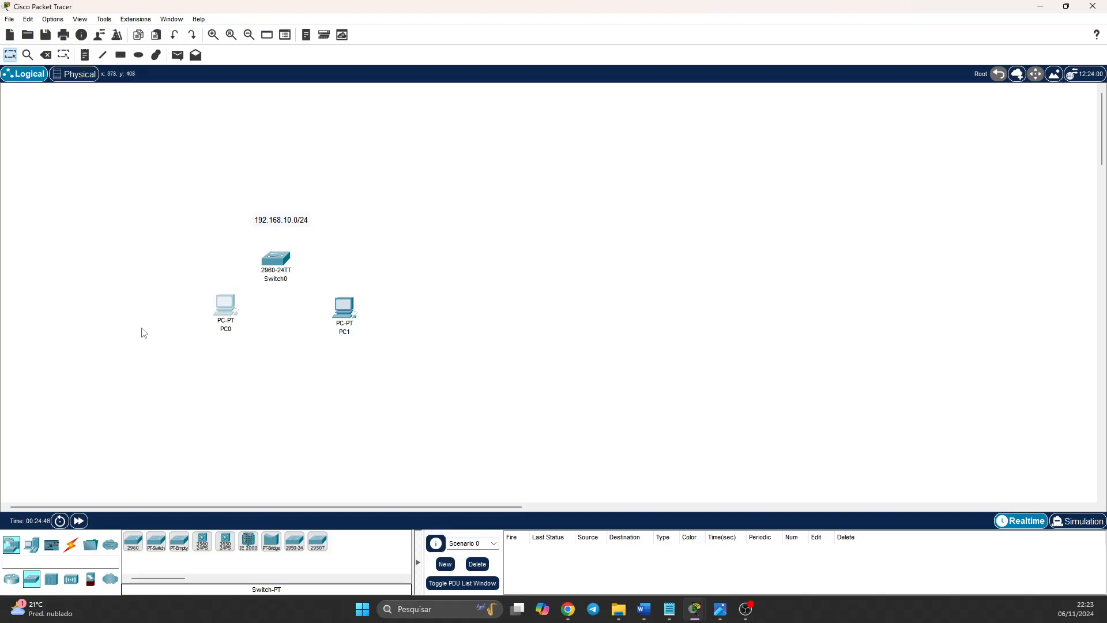
# Connect the switch to PC0 and to PC1 using the automatically chosen connection type.
pyautogui.click(72, 553)
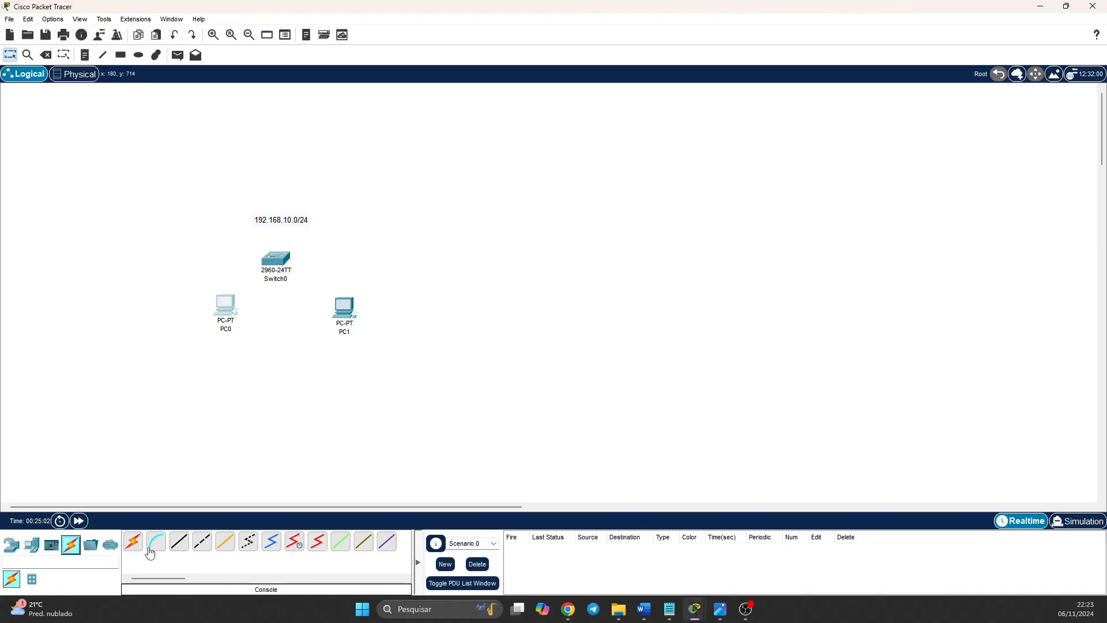
pyautogui.click(133, 543)
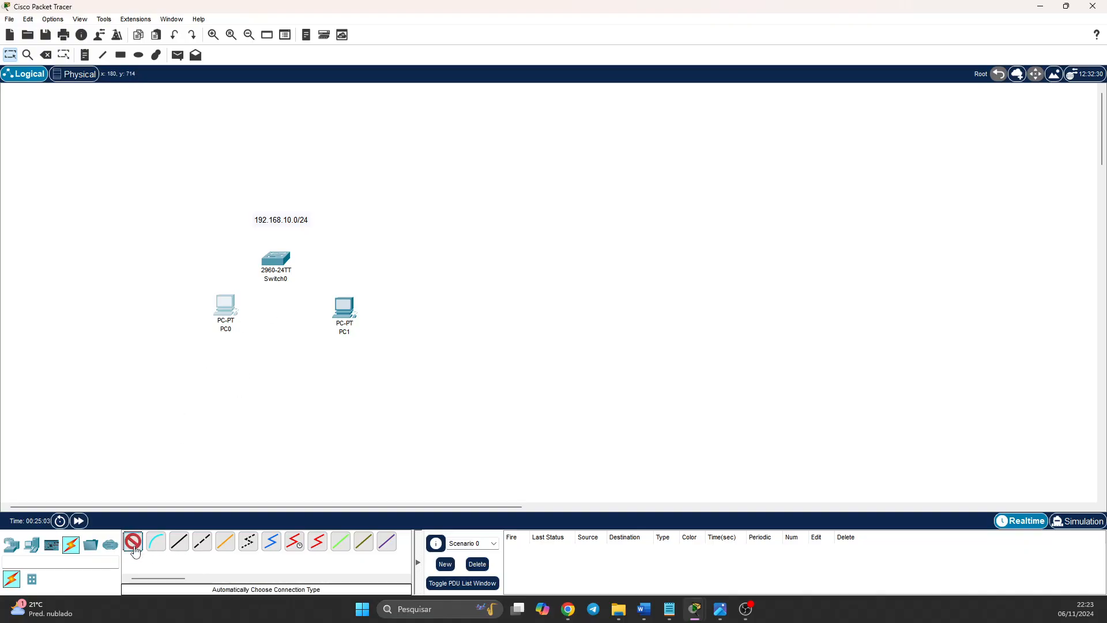
pyautogui.click(276, 261)
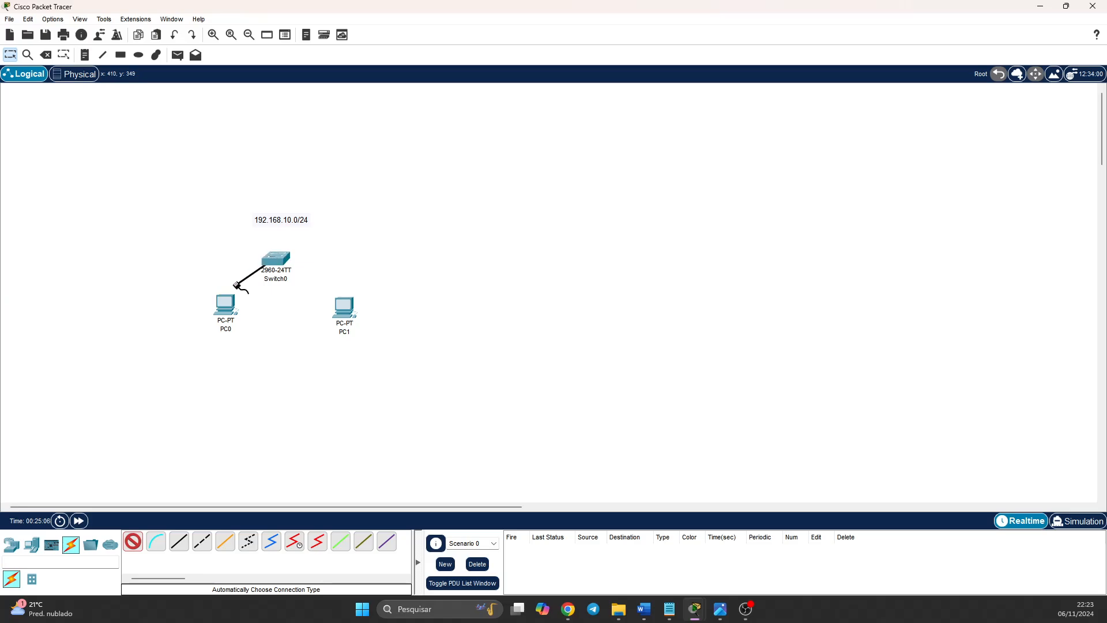
pyautogui.click(231, 303)
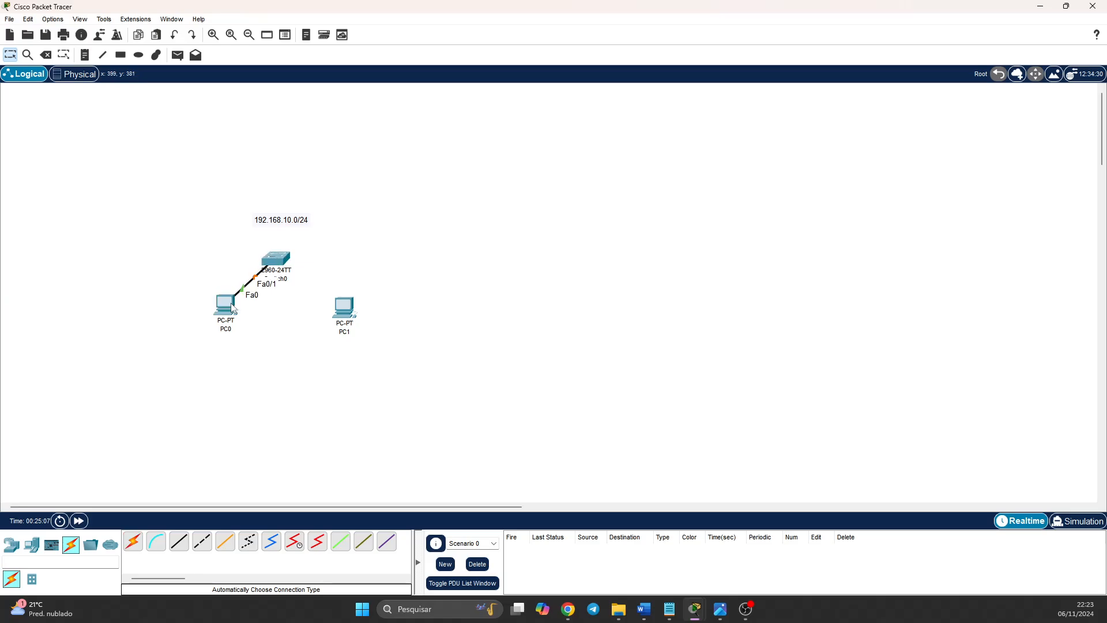
pyautogui.click(137, 547)
pyautogui.click(277, 258)
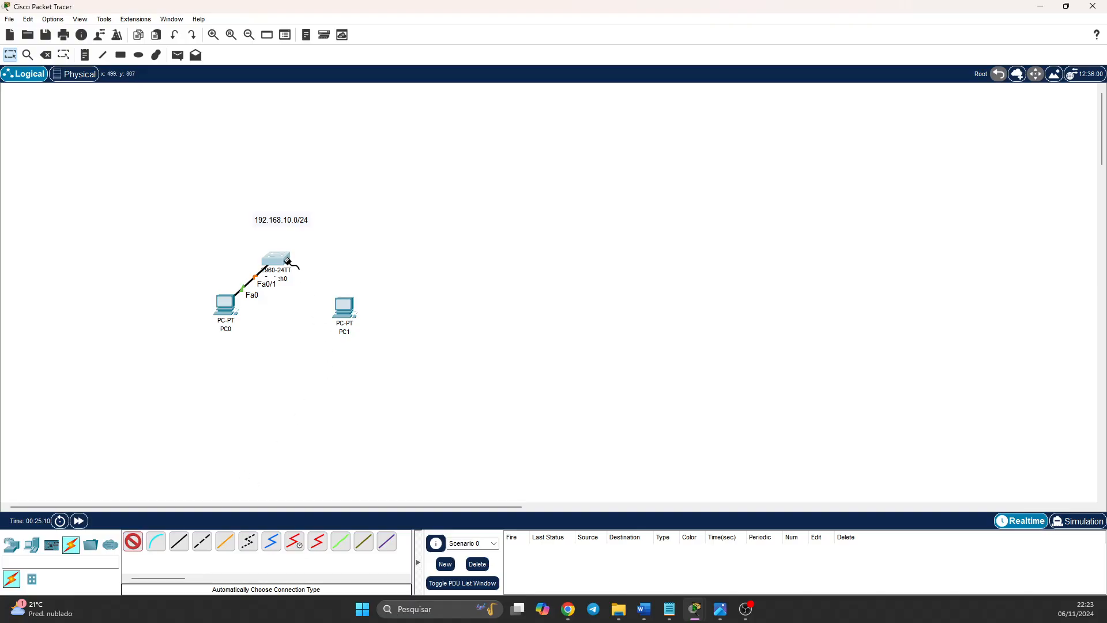
pyautogui.click(340, 309)
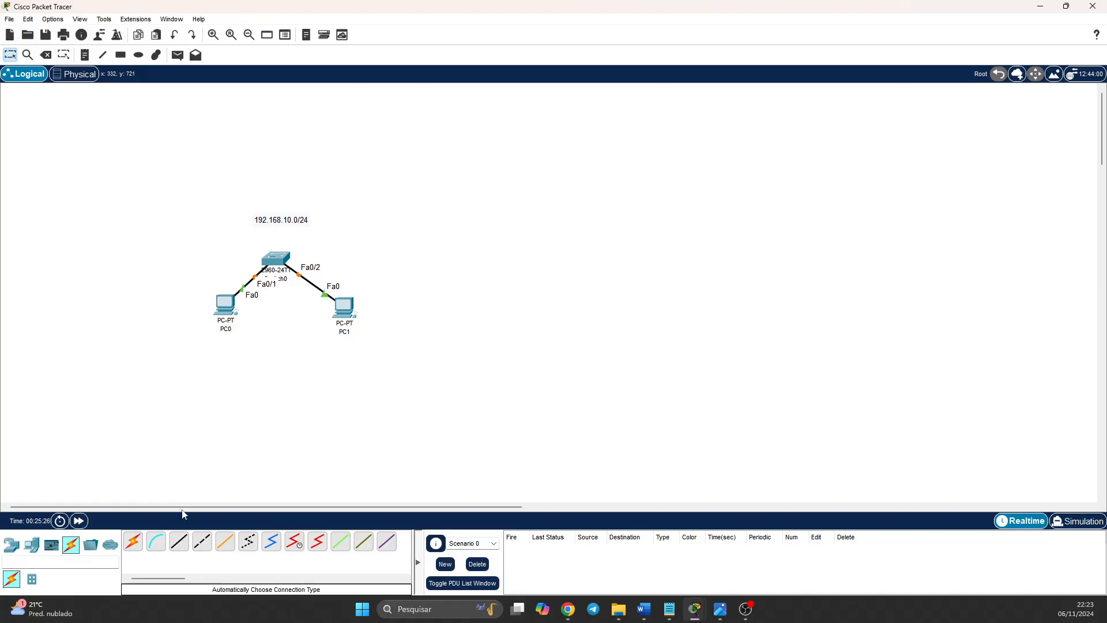
# Delete both cables between the switch and the two PCs.
pyautogui.click(50, 57)
pyautogui.click(258, 286)
pyautogui.click(319, 288)
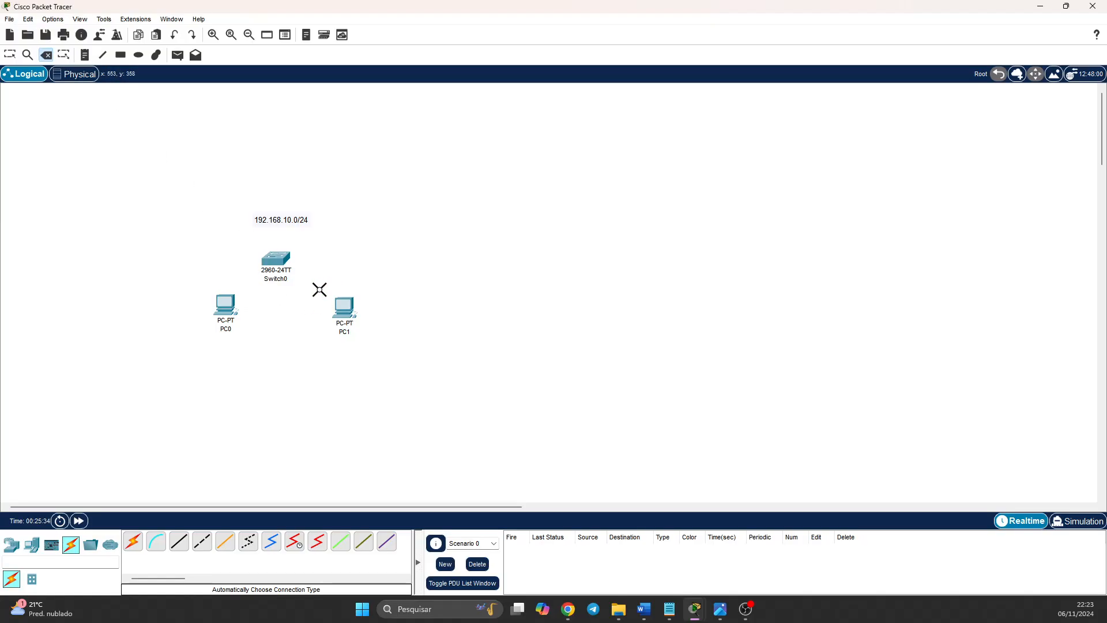
# Connect the switch's FastEthernet0/1 port to PC0's FastEthernet0 port with a copper straight-through cable.
pyautogui.click(179, 541)
pyautogui.click(277, 256)
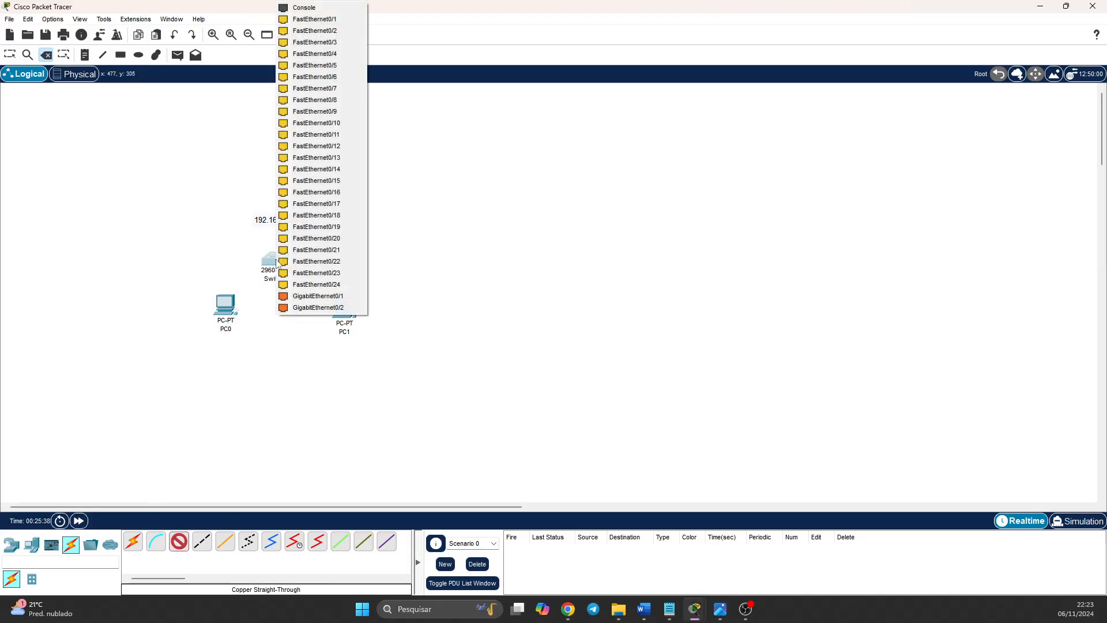
pyautogui.click(332, 20)
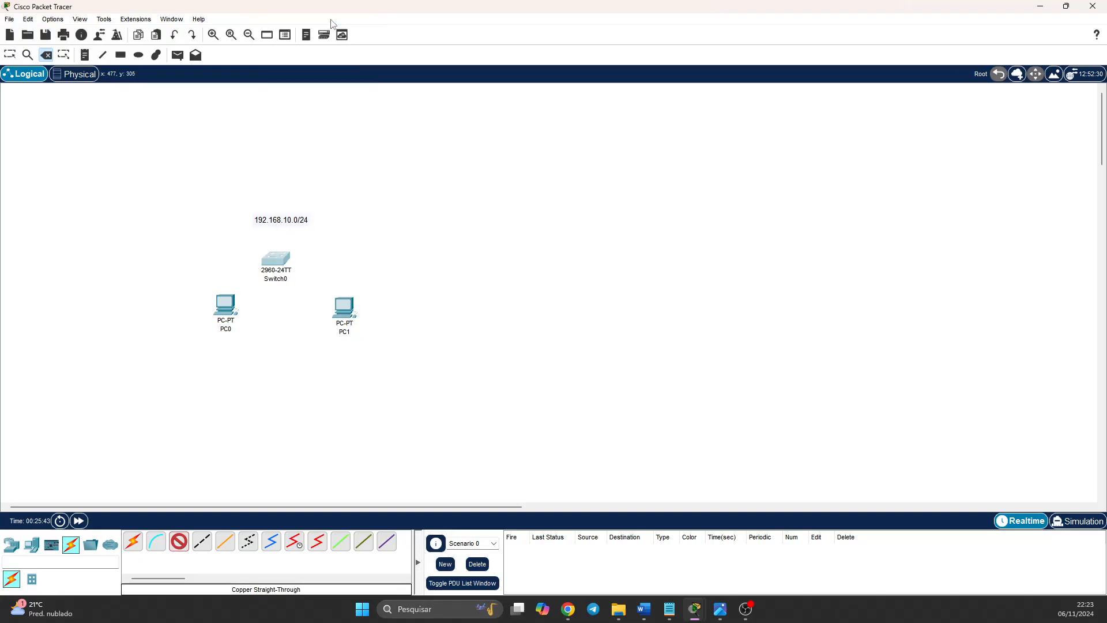
pyautogui.click(226, 310)
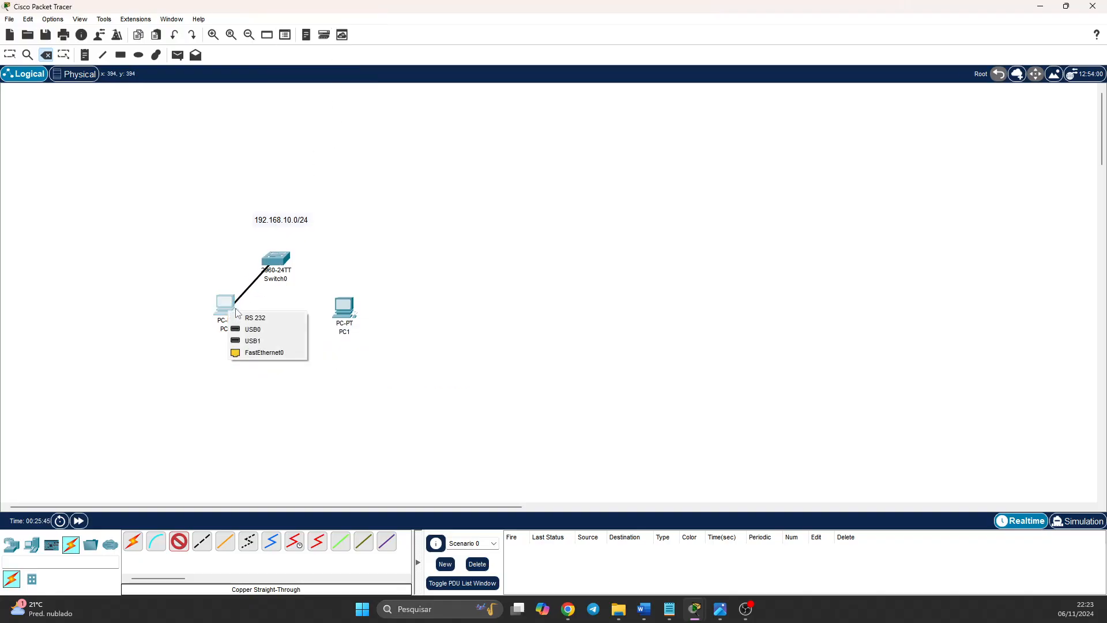
pyautogui.click(260, 354)
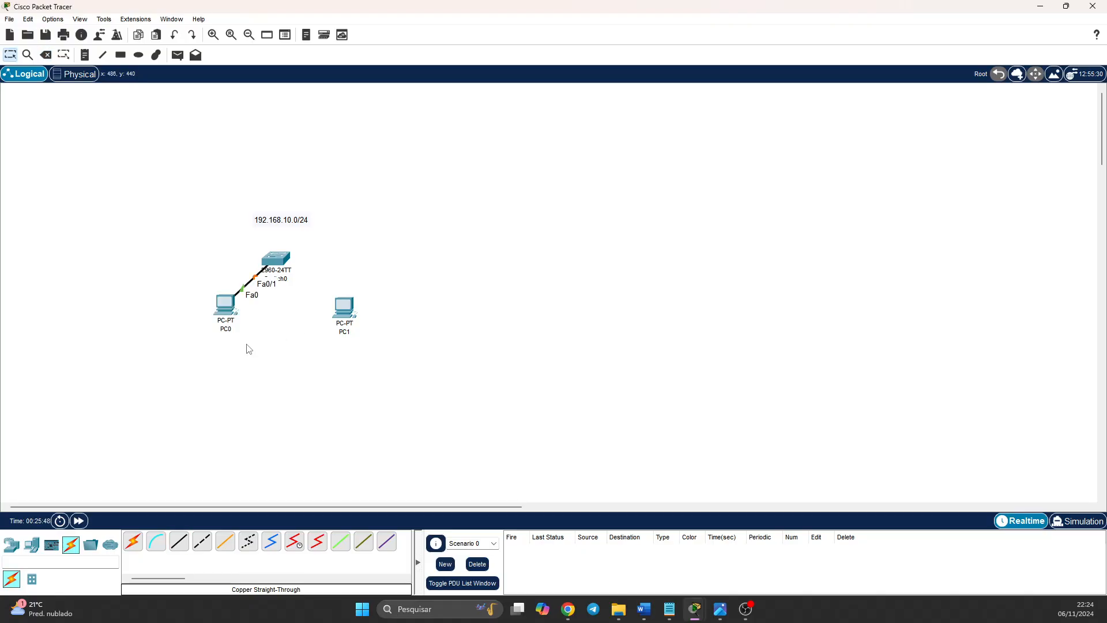
# Connect the switch's FastEthernet0/2 port to PC1's FastEthernet0 port with a copper straight-through cable.
pyautogui.click(179, 547)
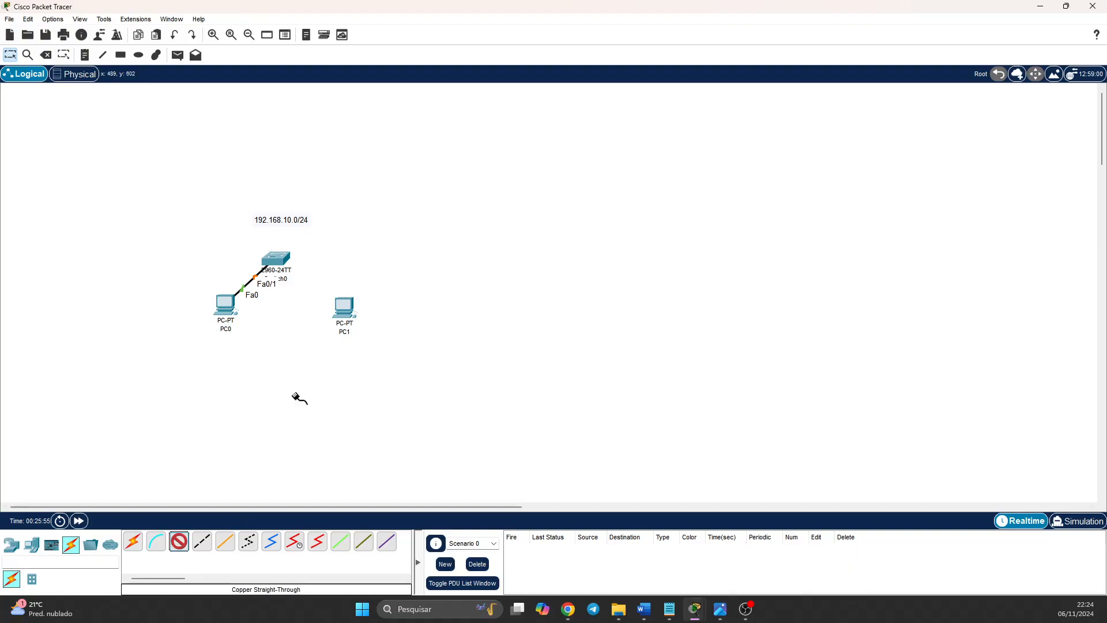
pyautogui.click(285, 258)
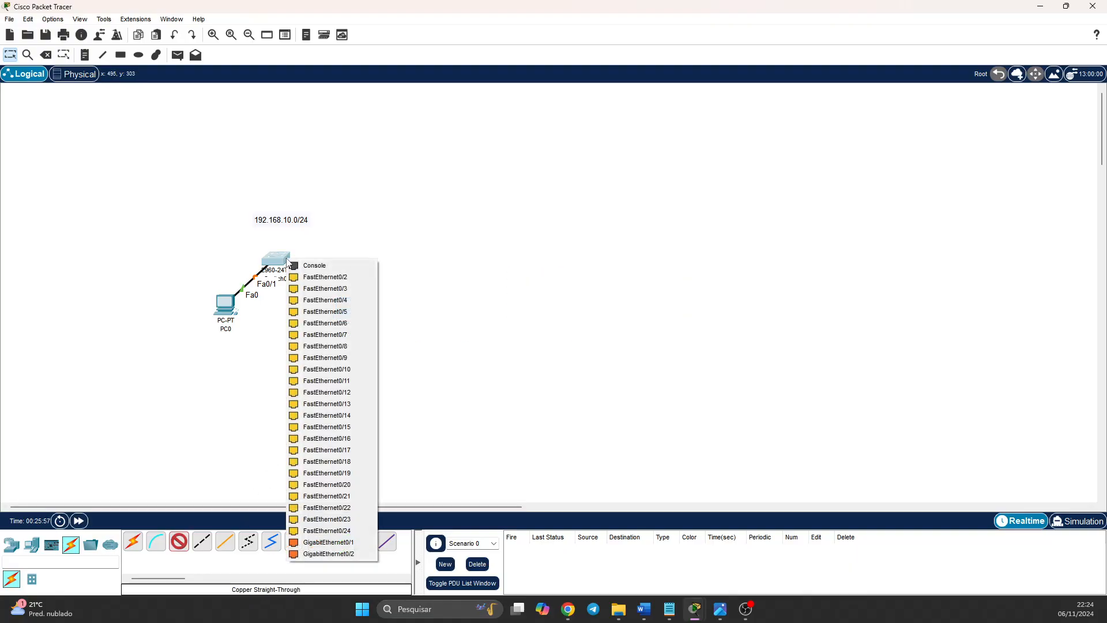
pyautogui.click(317, 277)
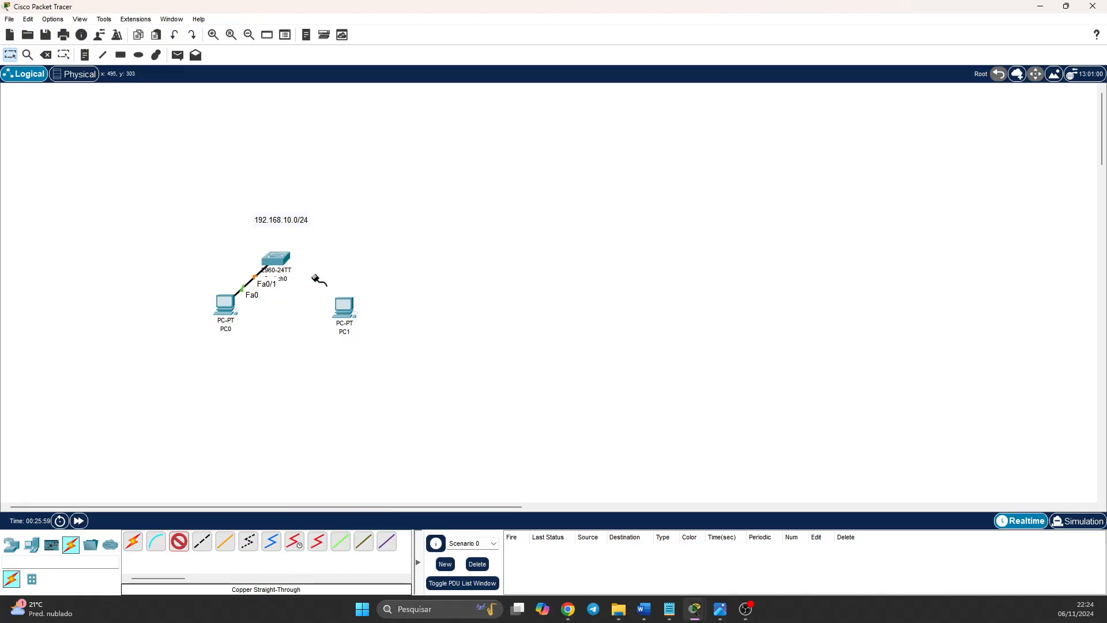
pyautogui.click(348, 315)
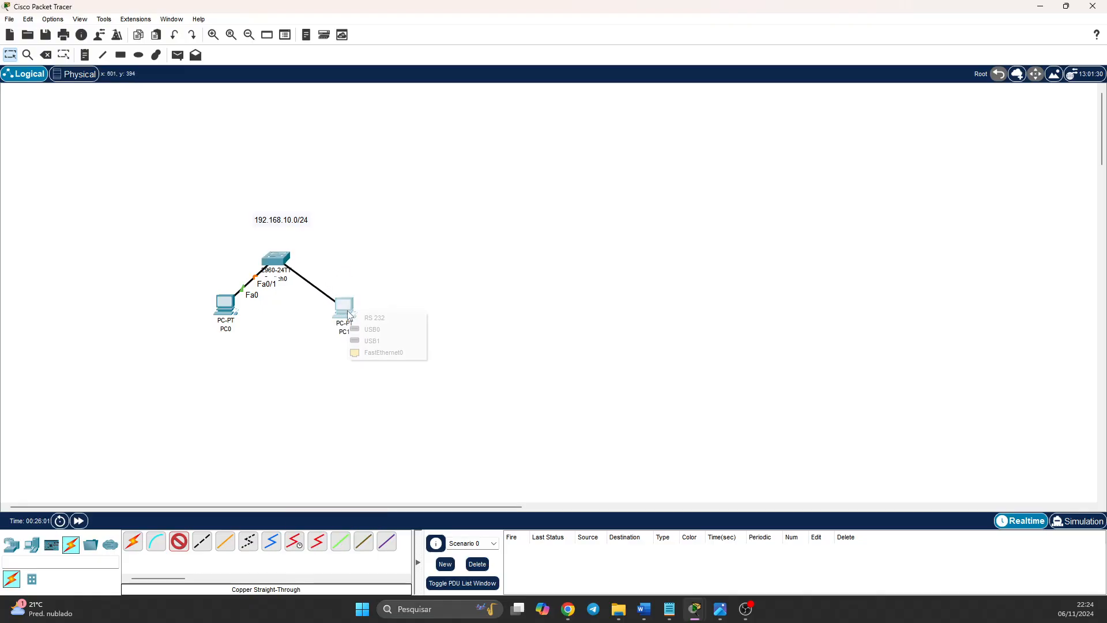
pyautogui.click(379, 354)
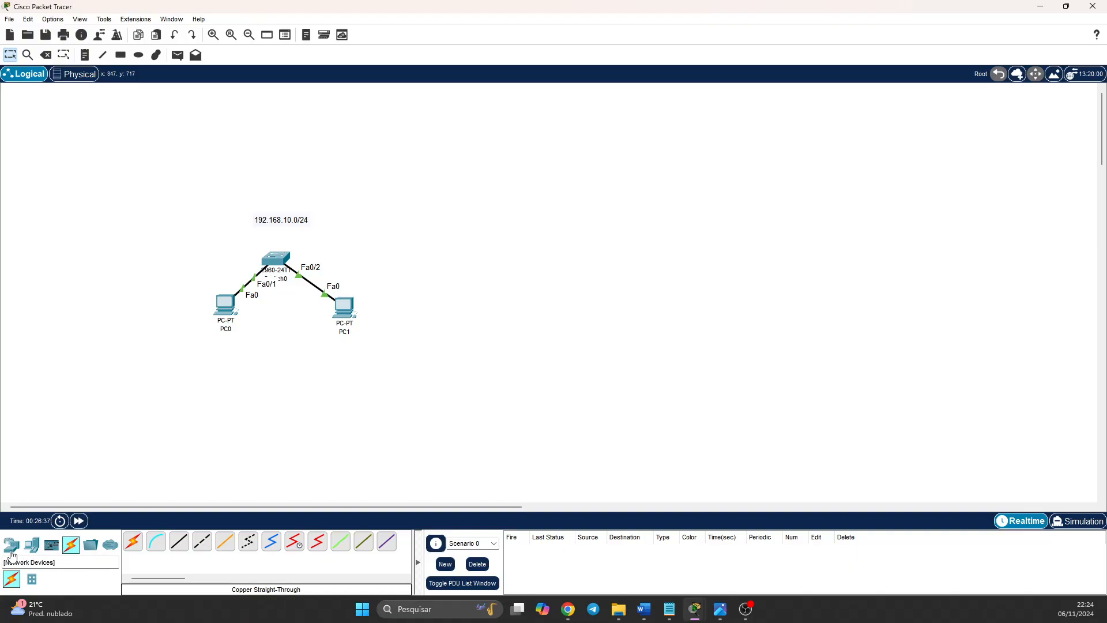
# Place two more PCs side by side in the free space beside the switched network.
pyautogui.click(31, 545)
pyautogui.moveTo(132, 541); pyautogui.dragTo(454, 265)
pyautogui.moveTo(133, 542); pyautogui.dragTo(540, 266)
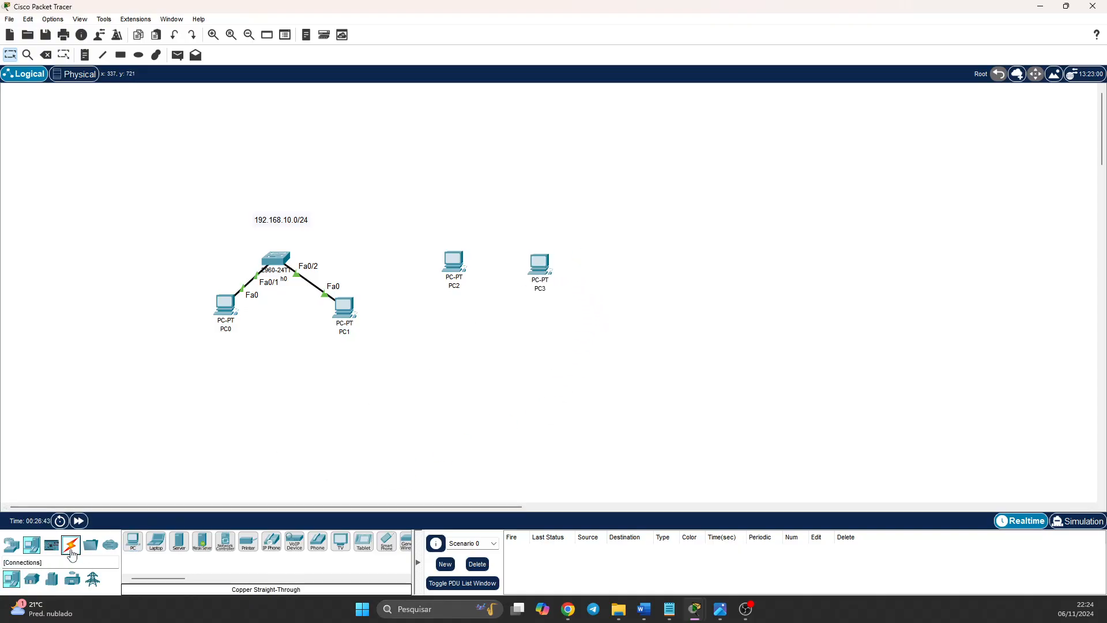
# Connect the FastEthernet0 ports of PC2 and PC3 directly with a copper cross-over cable.
pyautogui.click(70, 544)
pyautogui.click(202, 541)
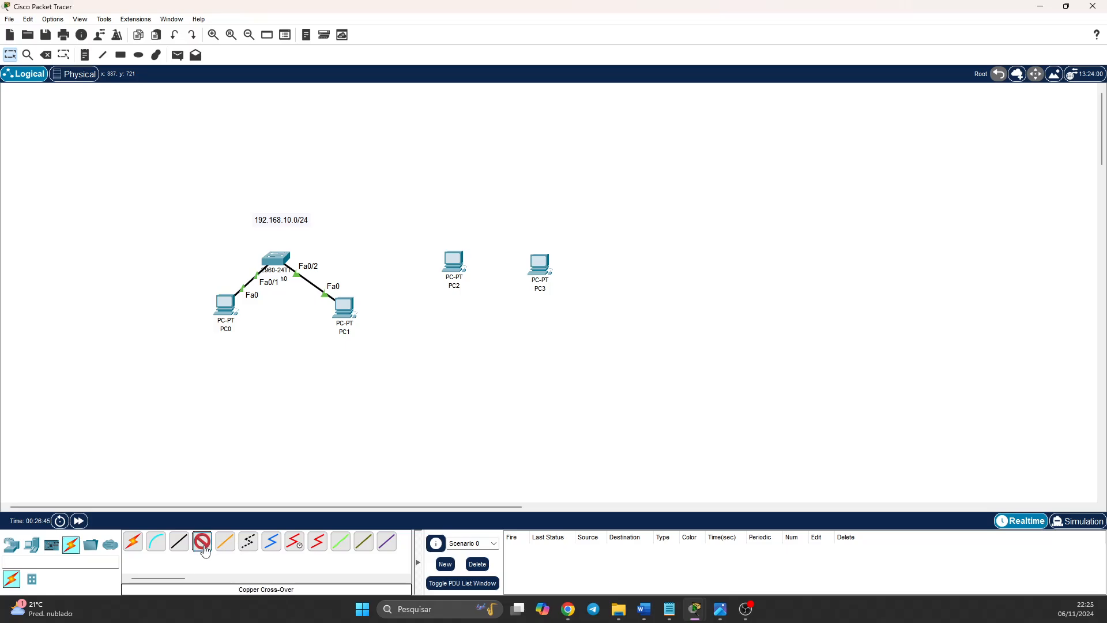
pyautogui.click(456, 265)
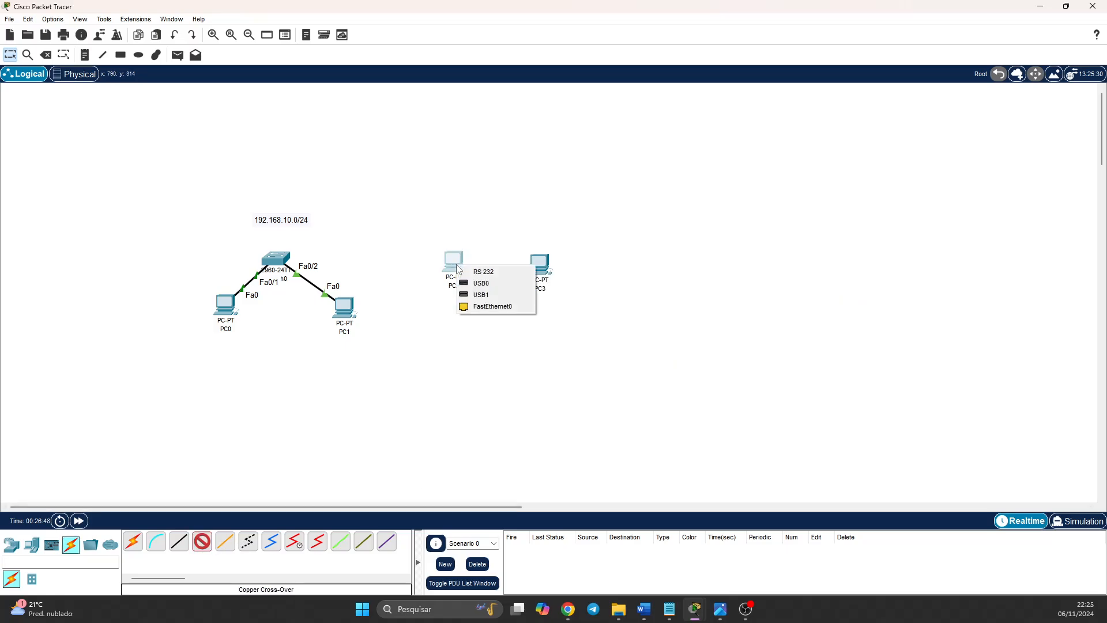
pyautogui.click(487, 306)
pyautogui.click(541, 267)
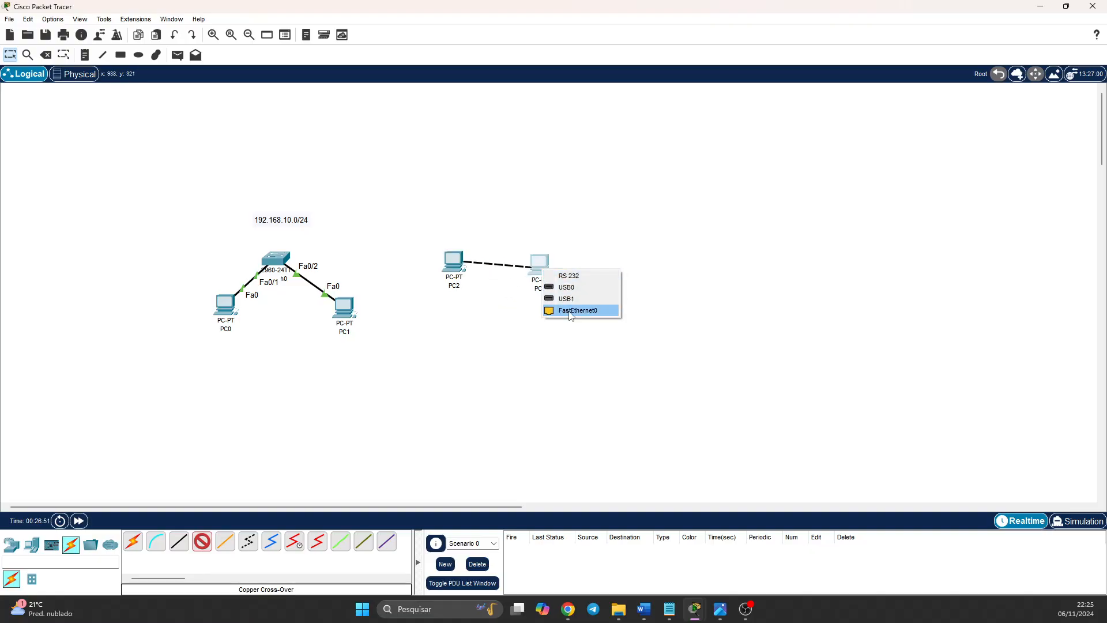
pyautogui.click(569, 311)
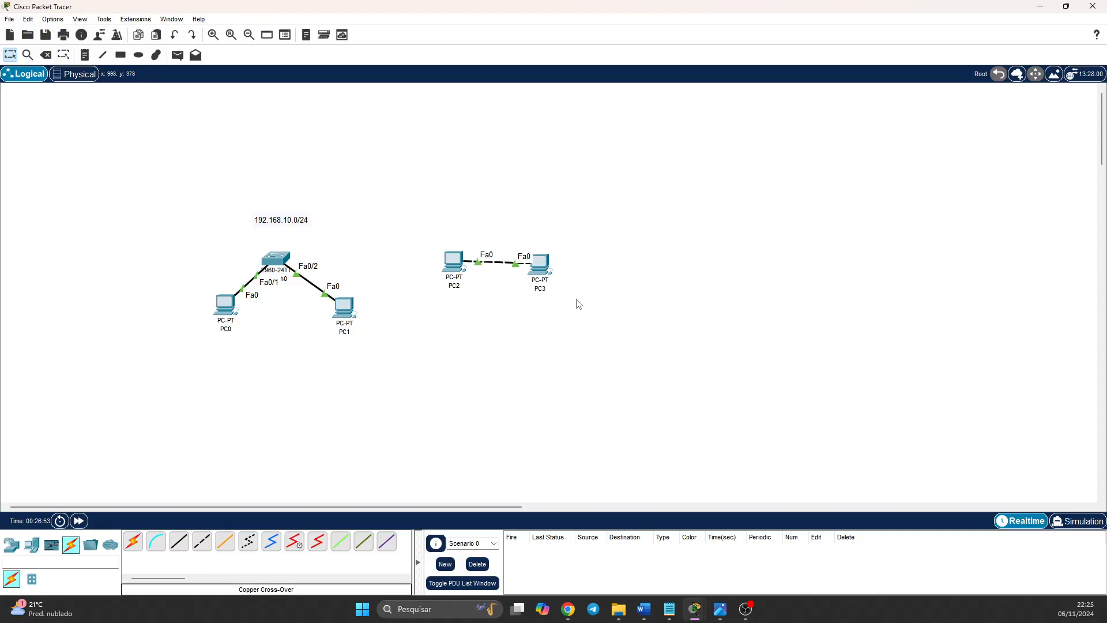
# Place two additional PCs side by side in the free space below the PC2–PC3 link.
pyautogui.click(32, 544)
pyautogui.click(134, 544)
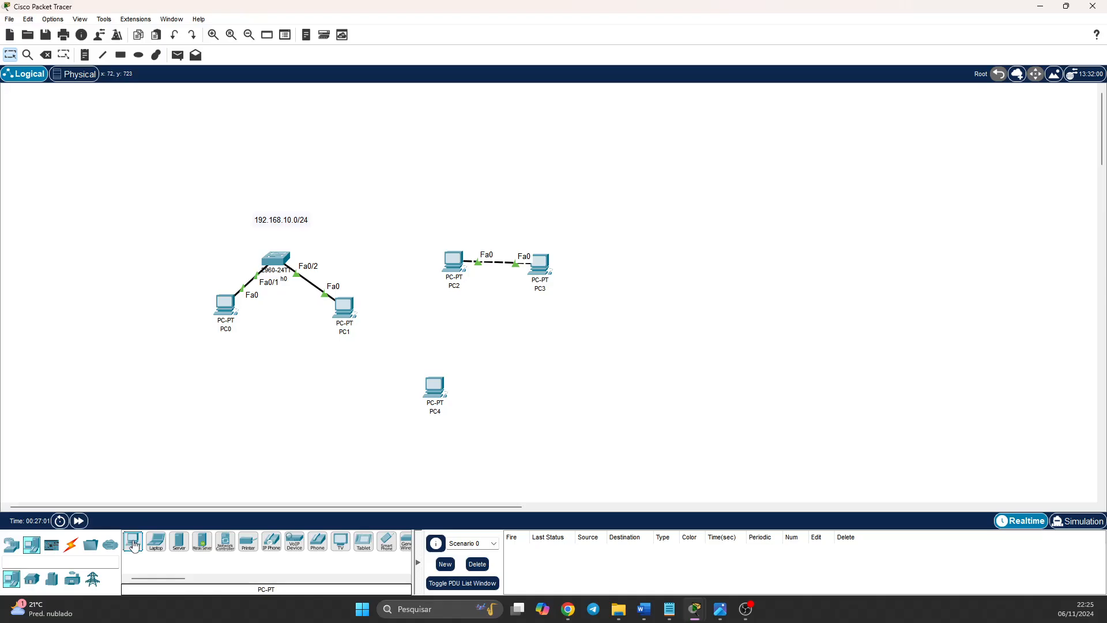
pyautogui.click(548, 399)
# Connect the FastEthernet0 ports of PC4 and PC5 with a copper straight-through cable and space the two PCs further apart.
pyautogui.click(71, 544)
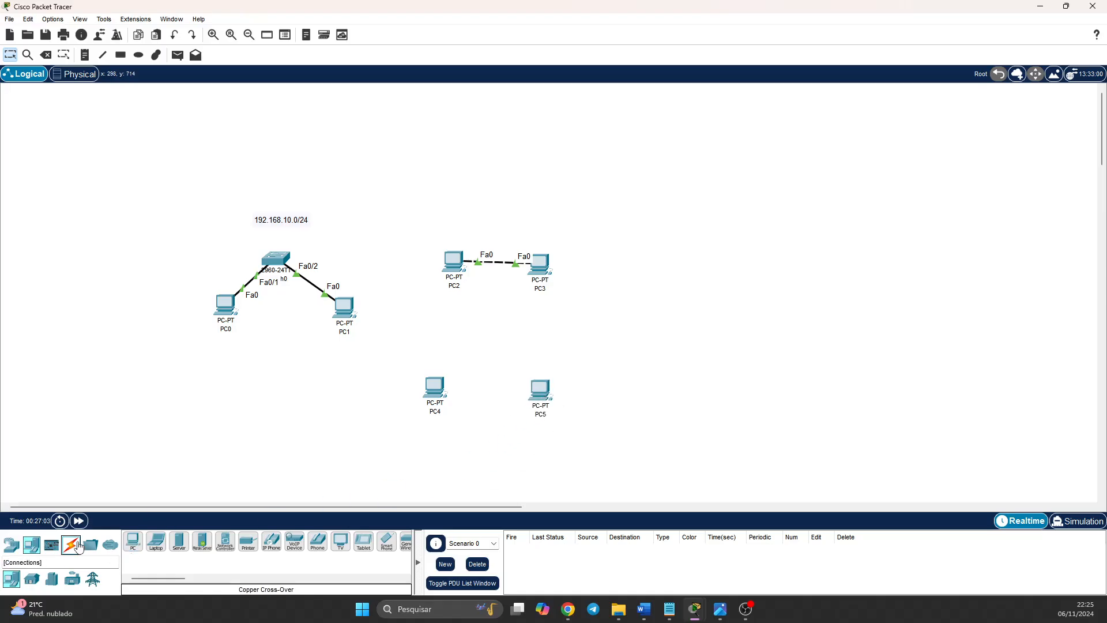
pyautogui.click(181, 543)
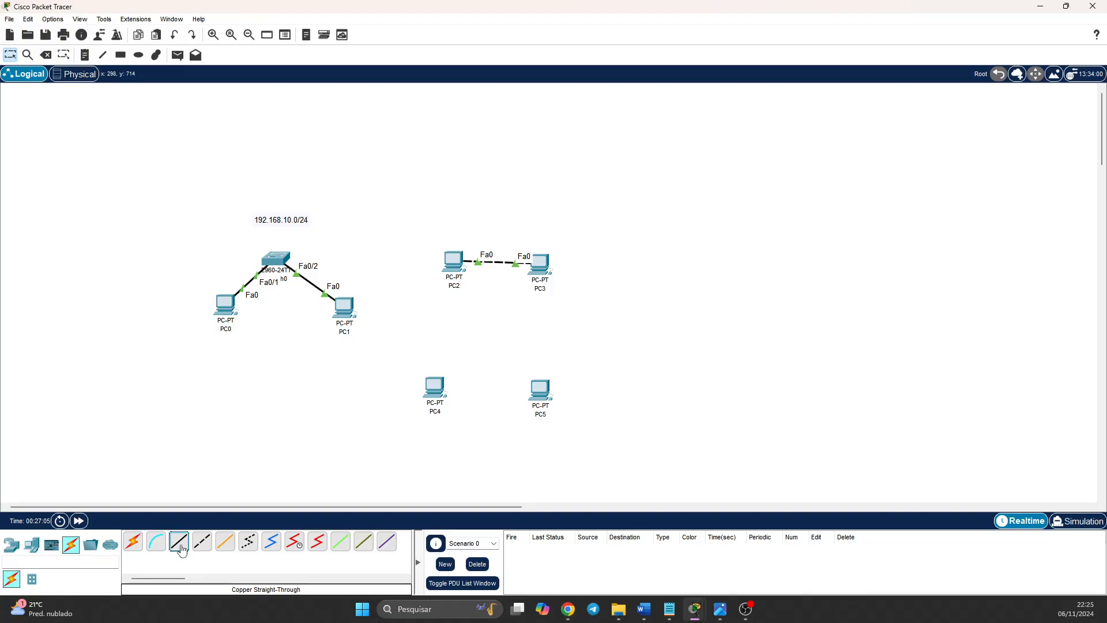
pyautogui.click(441, 386)
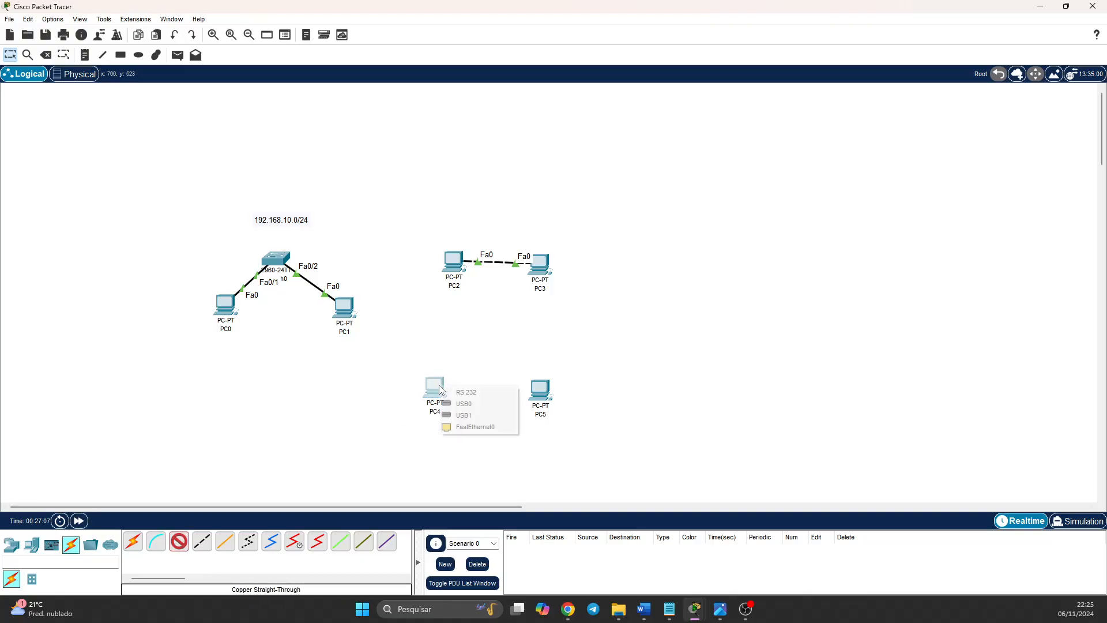
pyautogui.click(465, 427)
pyautogui.click(540, 391)
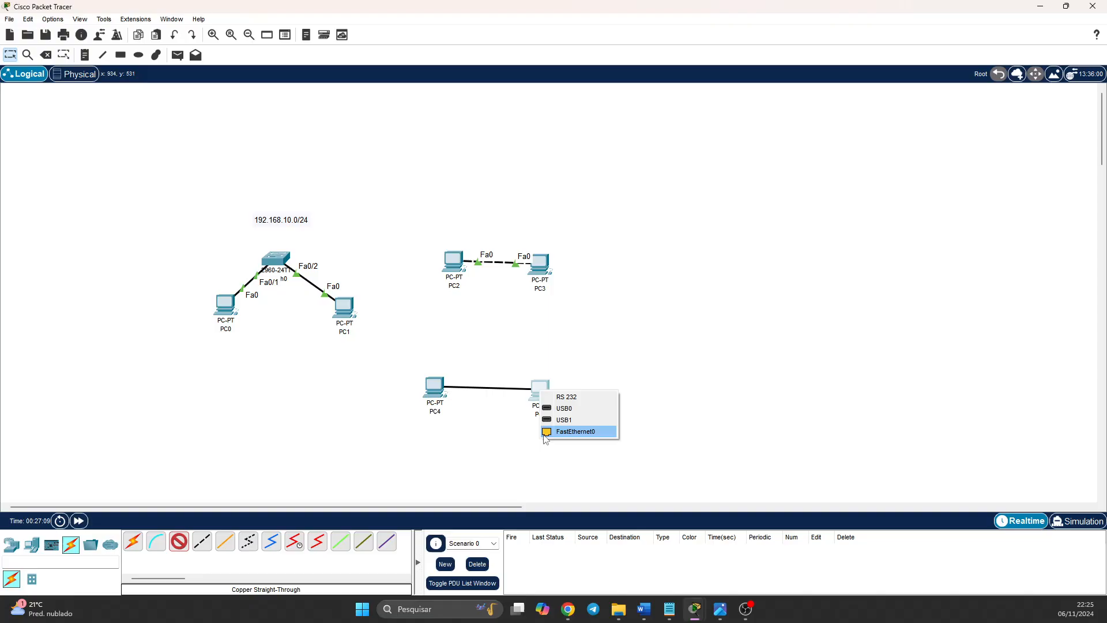
pyautogui.click(548, 435)
pyautogui.moveTo(539, 396); pyautogui.dragTo(573, 393)
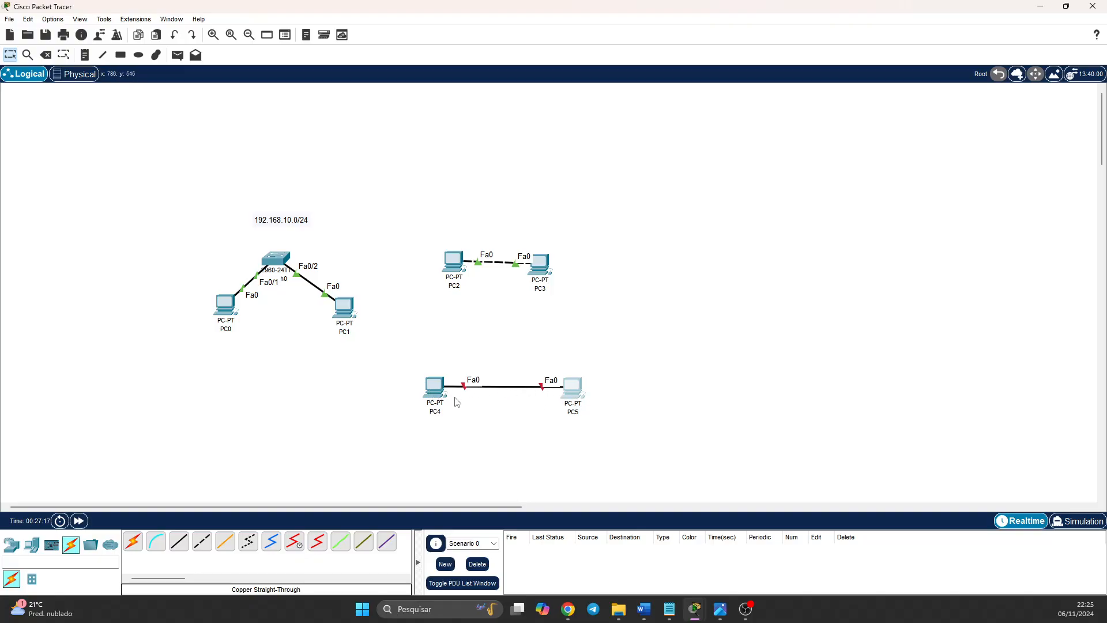
pyautogui.moveTo(437, 396)
pyautogui.moveTo(408, 215); pyautogui.dragTo(443, 228)
pyautogui.moveTo(402, 343)
pyautogui.mouseDown()
pyautogui.moveTo(569, 343)
pyautogui.moveTo(617, 330)
pyautogui.moveTo(423, 337)
pyautogui.mouseUp()
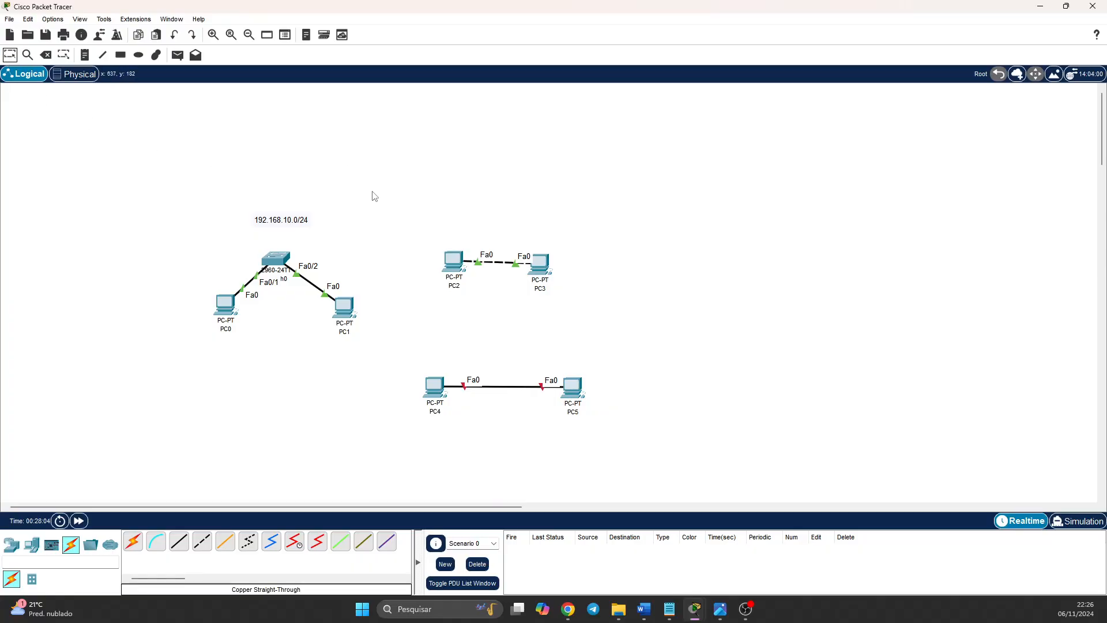
# Delete PC2, PC3, PC4 and PC5 together with their links, keeping only the switched network.
pyautogui.moveTo(396, 208); pyautogui.dragTo(669, 462)
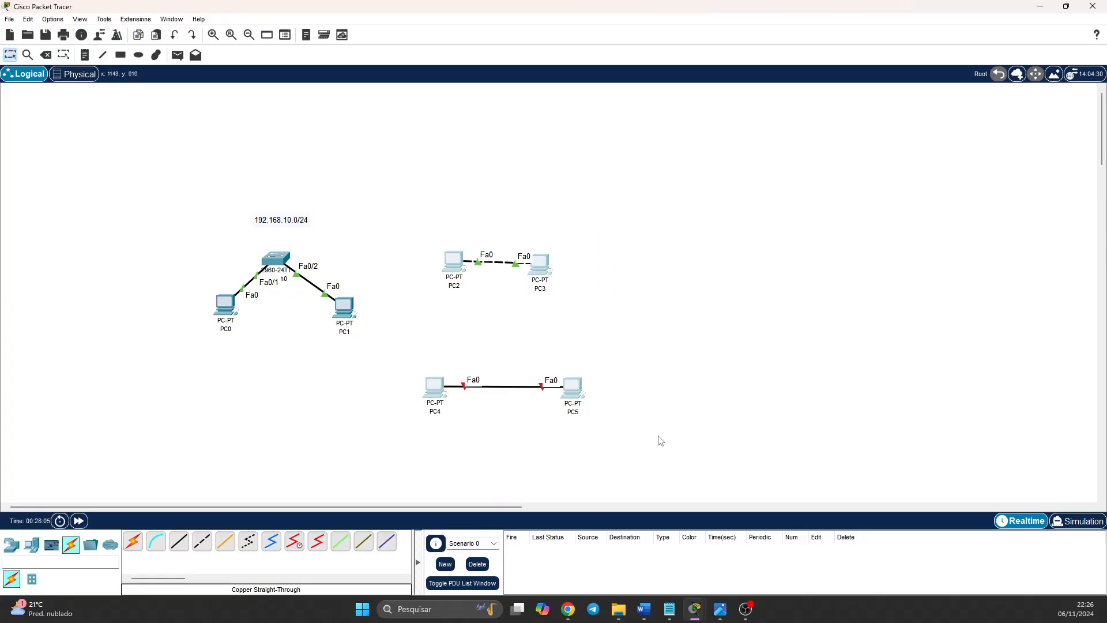
pyautogui.click(46, 55)
pyautogui.click(562, 319)
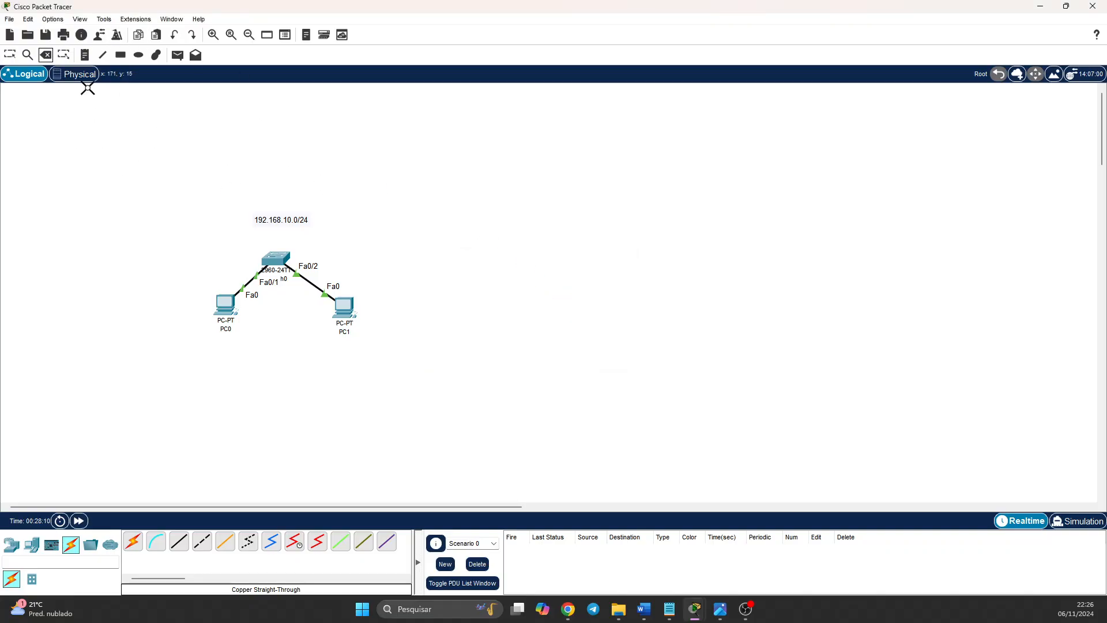
pyautogui.click(10, 55)
# Adjust the positions of PC0, PC1 and the switch to spread the topology out slightly beneath the network label.
pyautogui.moveTo(228, 315); pyautogui.dragTo(225, 323)
pyautogui.moveTo(332, 315); pyautogui.dragTo(328, 325)
pyautogui.moveTo(220, 317); pyautogui.dragTo(215, 318)
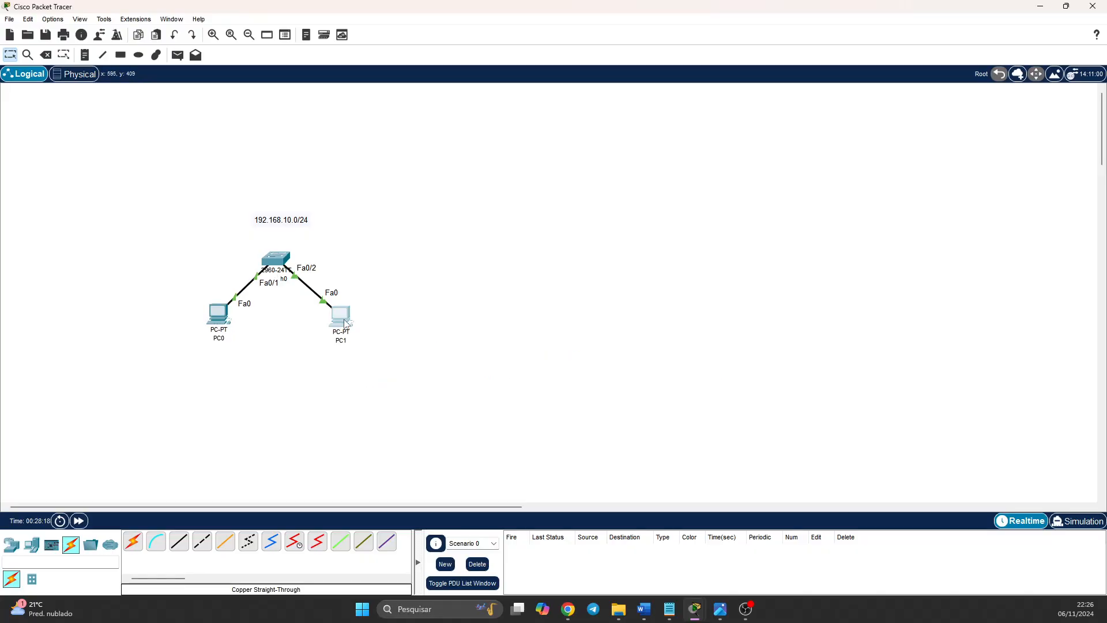
pyautogui.click(345, 323)
pyautogui.click(780, 128)
pyautogui.click(11, 545)
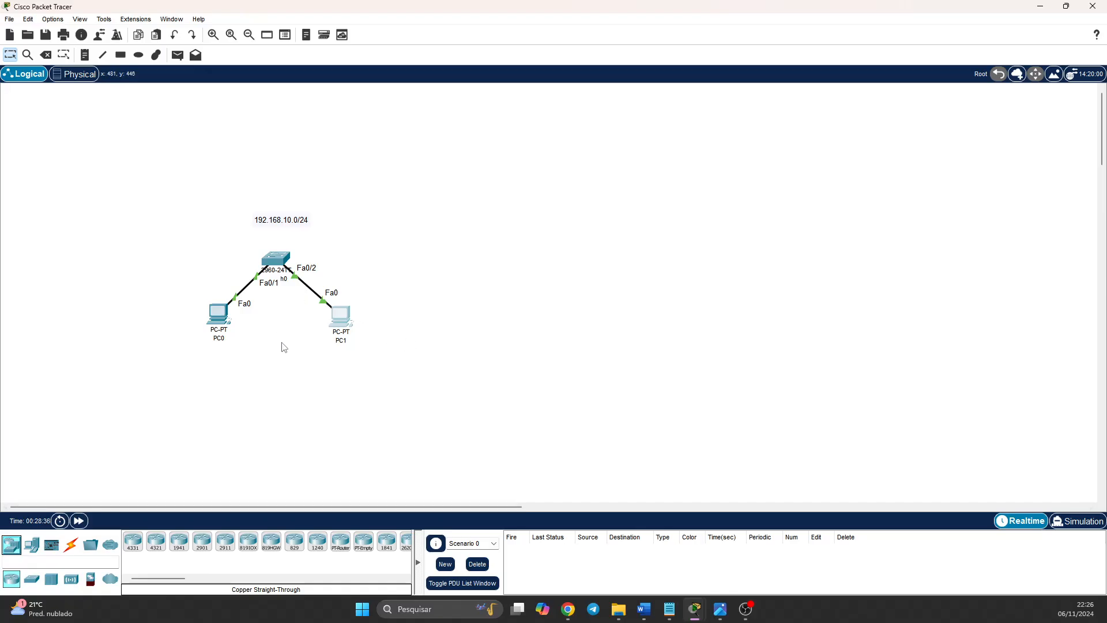
pyautogui.moveTo(276, 262)
pyautogui.mouseDown()
pyautogui.moveTo(292, 259)
pyautogui.moveTo(280, 256)
pyautogui.mouseUp()
pyautogui.moveTo(341, 316); pyautogui.dragTo(347, 317)
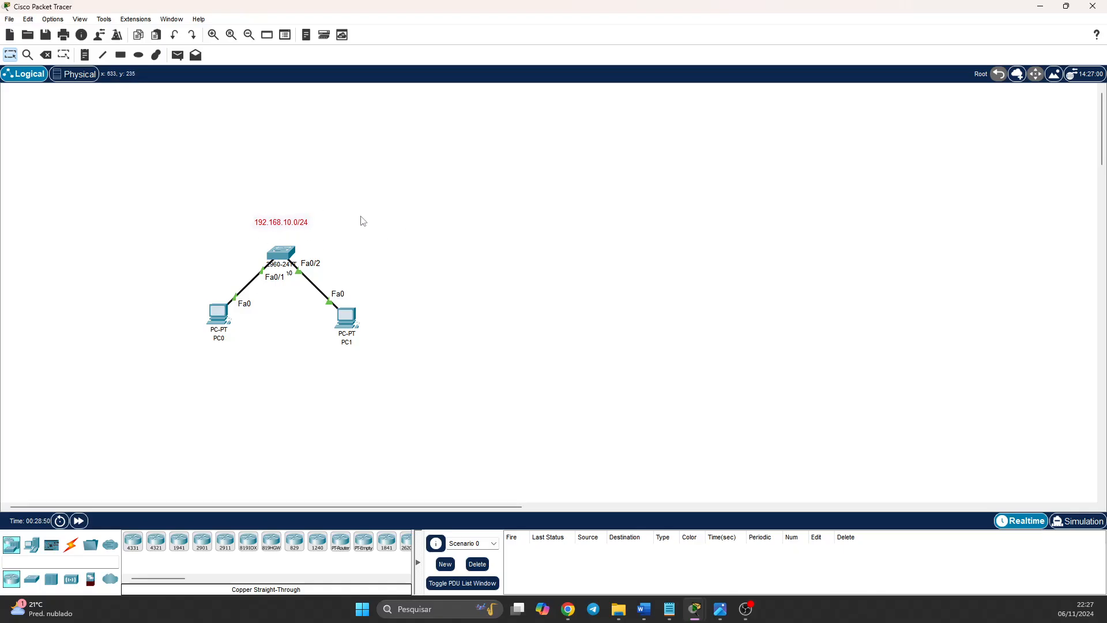
# Give PC0 the static IPv4 address 192.168.10.12 with subnet mask 255.255.255.0.
pyautogui.click(215, 320)
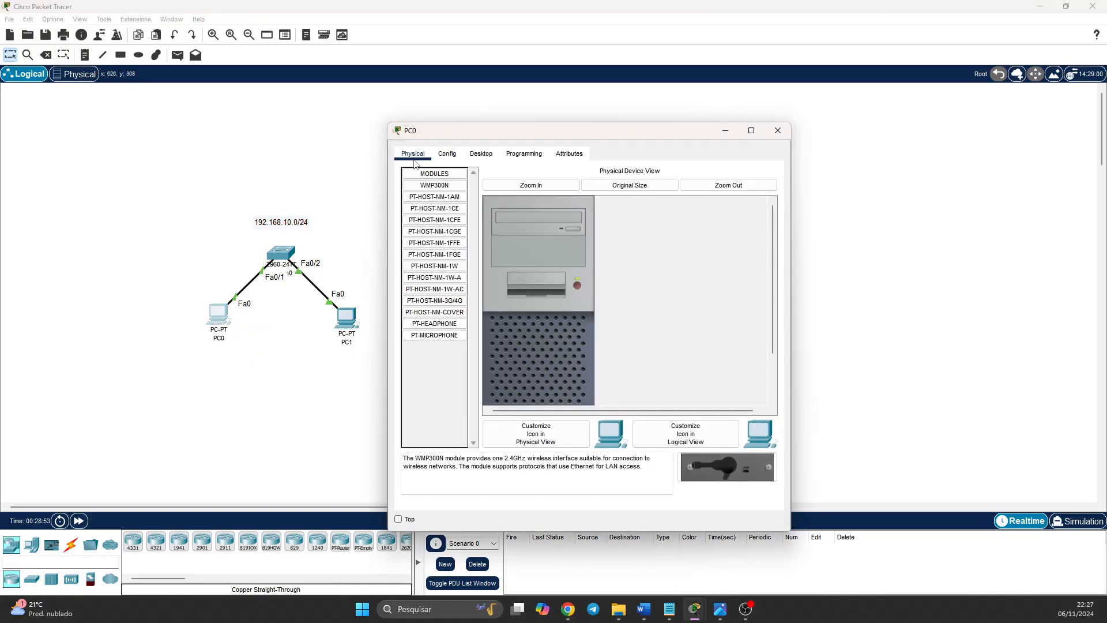
pyautogui.click(482, 155)
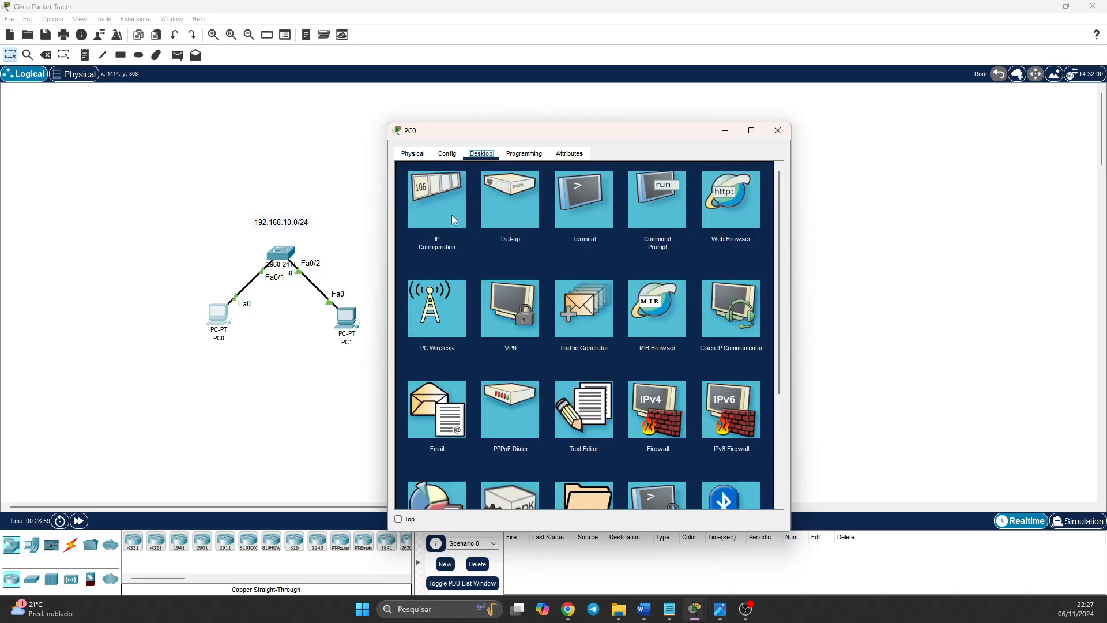
pyautogui.click(441, 220)
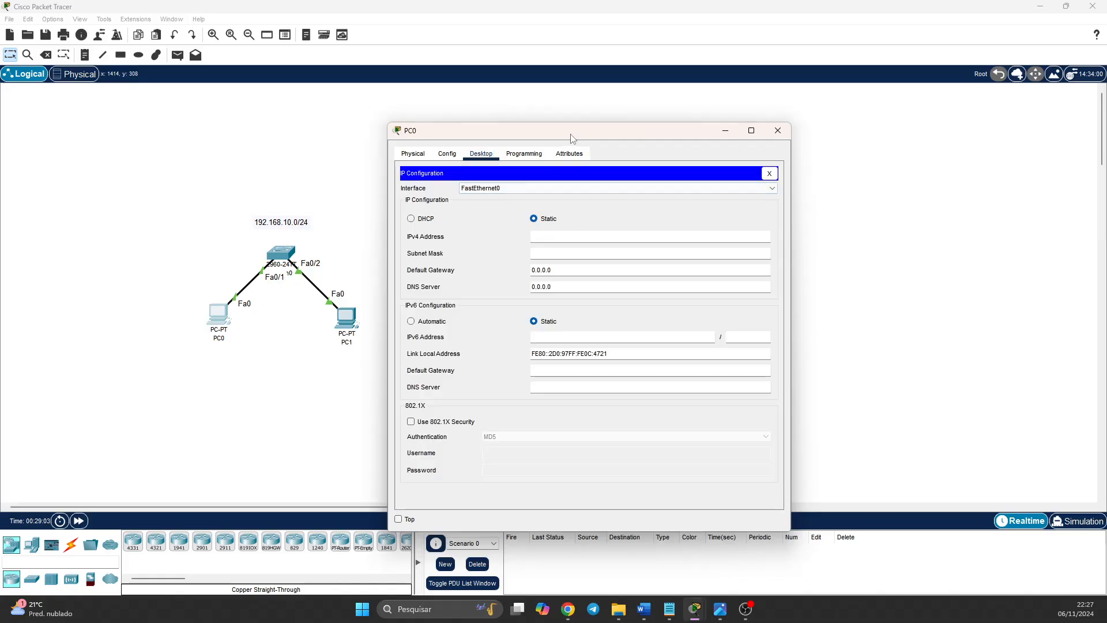
pyautogui.moveTo(571, 138); pyautogui.dragTo(590, 122)
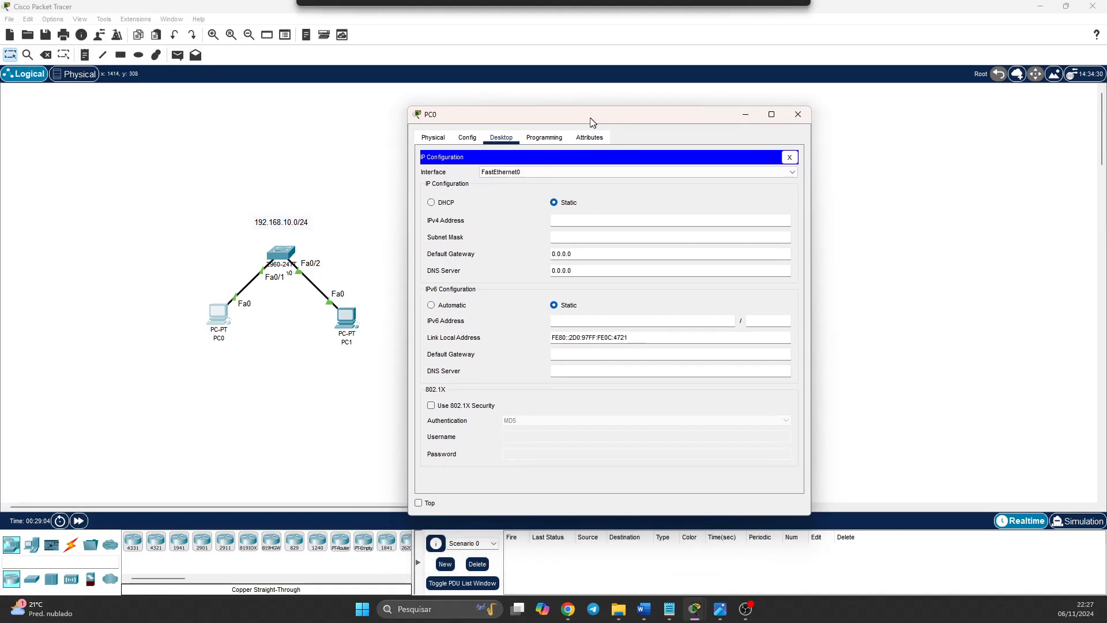
pyautogui.click(563, 221)
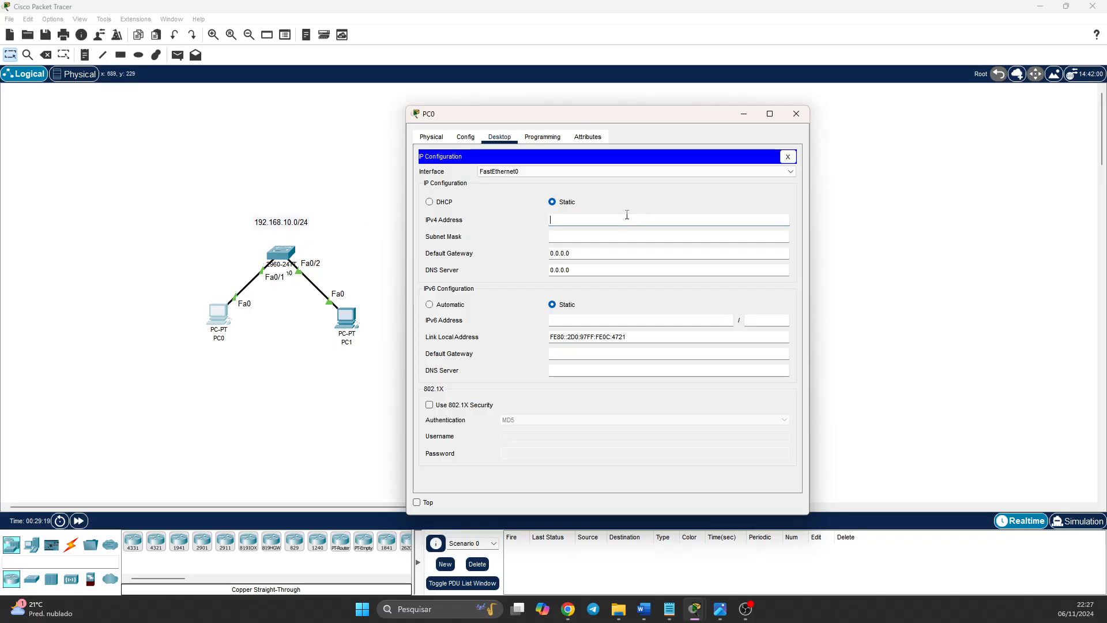
pyautogui.write('192.168.1')
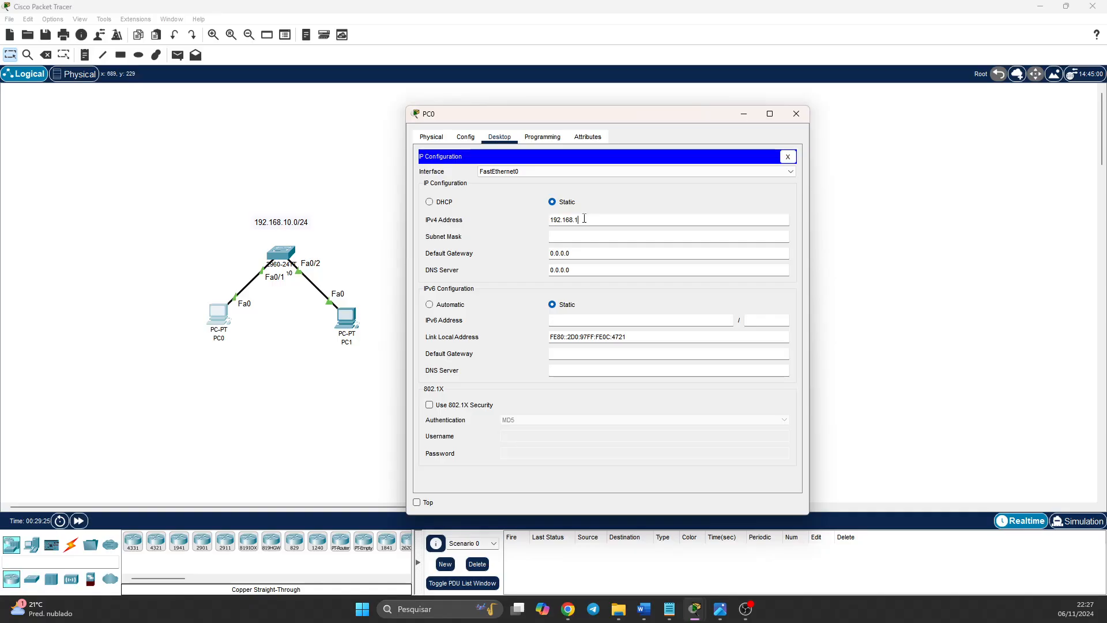
pyautogui.write('0.12')
pyautogui.click(661, 236)
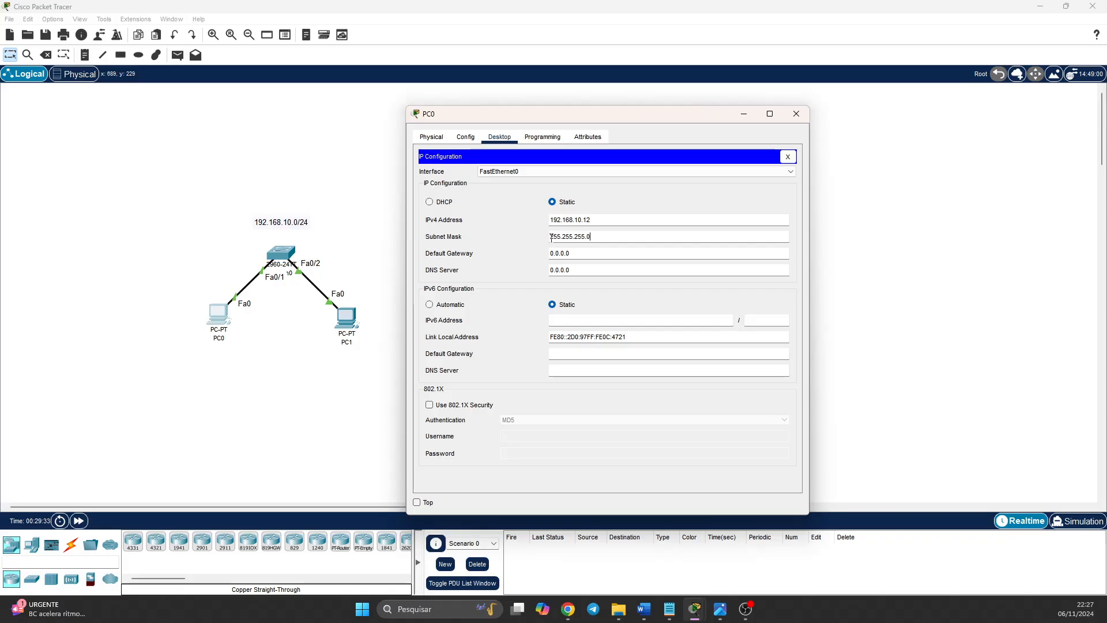
# Review PC0's subnet mask, default gateway and DNS server settings, then close the IP configuration and minimize PC0's window.
pyautogui.moveTo(551, 237); pyautogui.dragTo(589, 238)
pyautogui.click(596, 239)
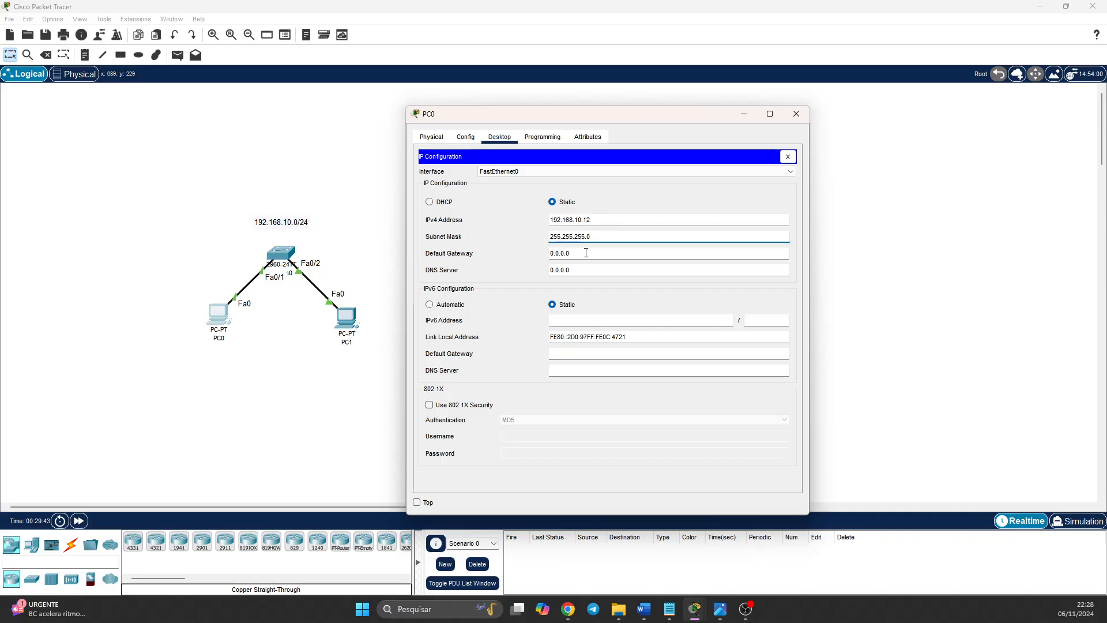
pyautogui.moveTo(584, 254); pyautogui.dragTo(547, 253)
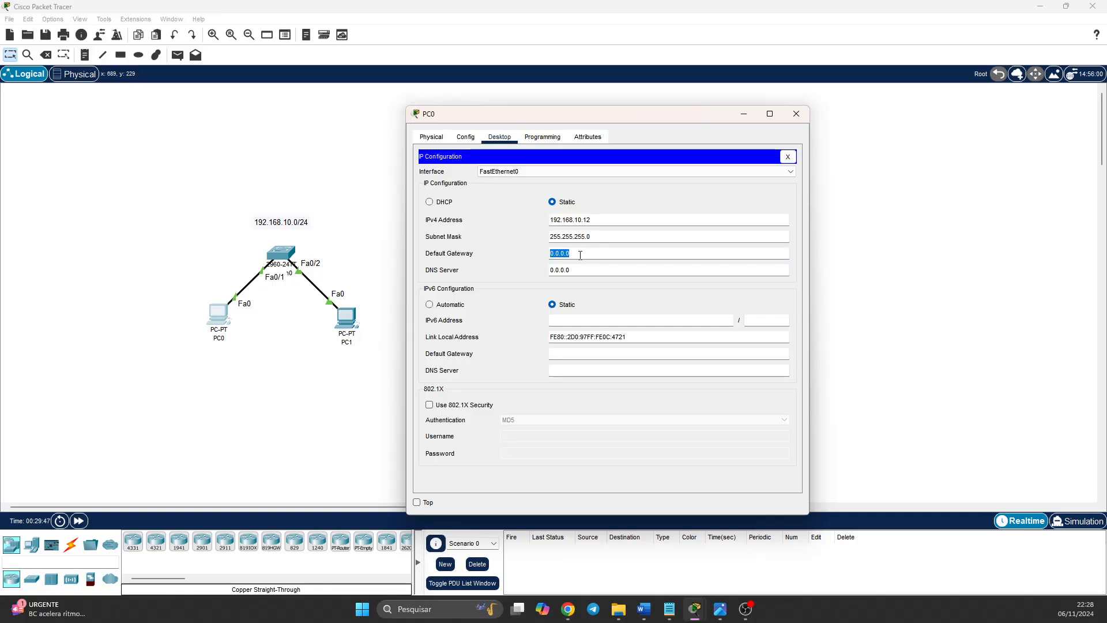
pyautogui.click(221, 319)
pyautogui.doubleClick(592, 270)
pyautogui.click(788, 159)
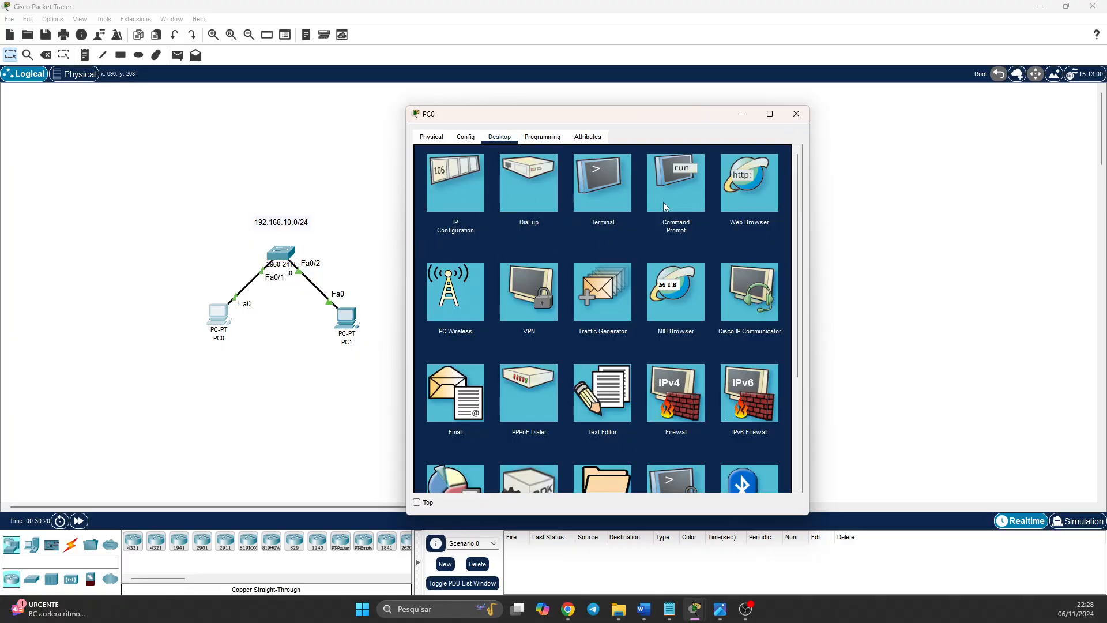
pyautogui.click(745, 118)
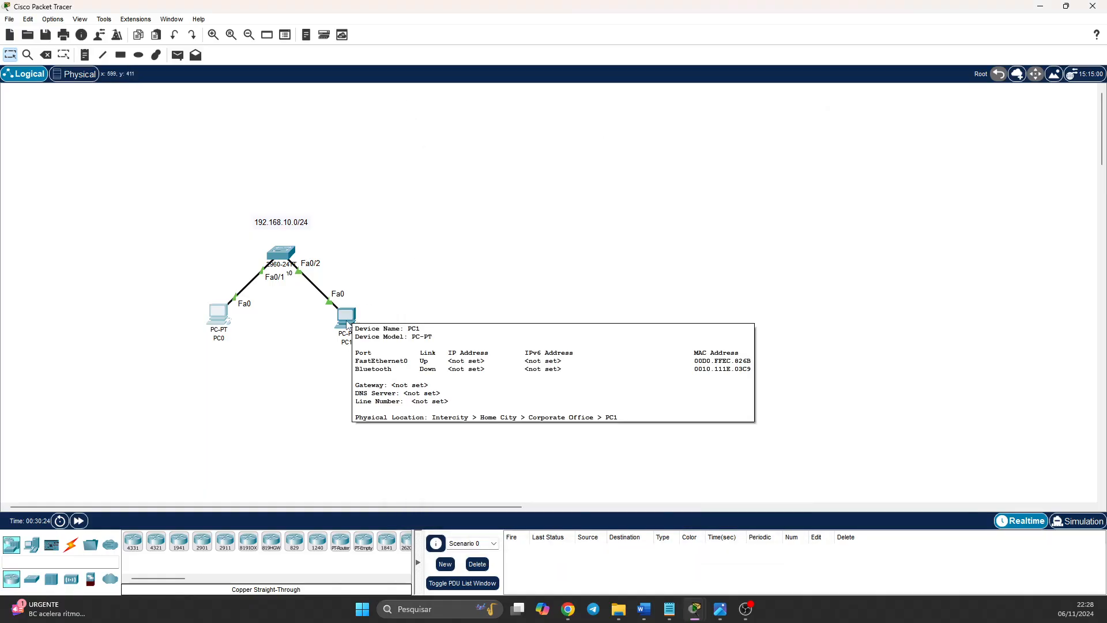
# Open the IP configuration of PC1.
pyautogui.click(346, 320)
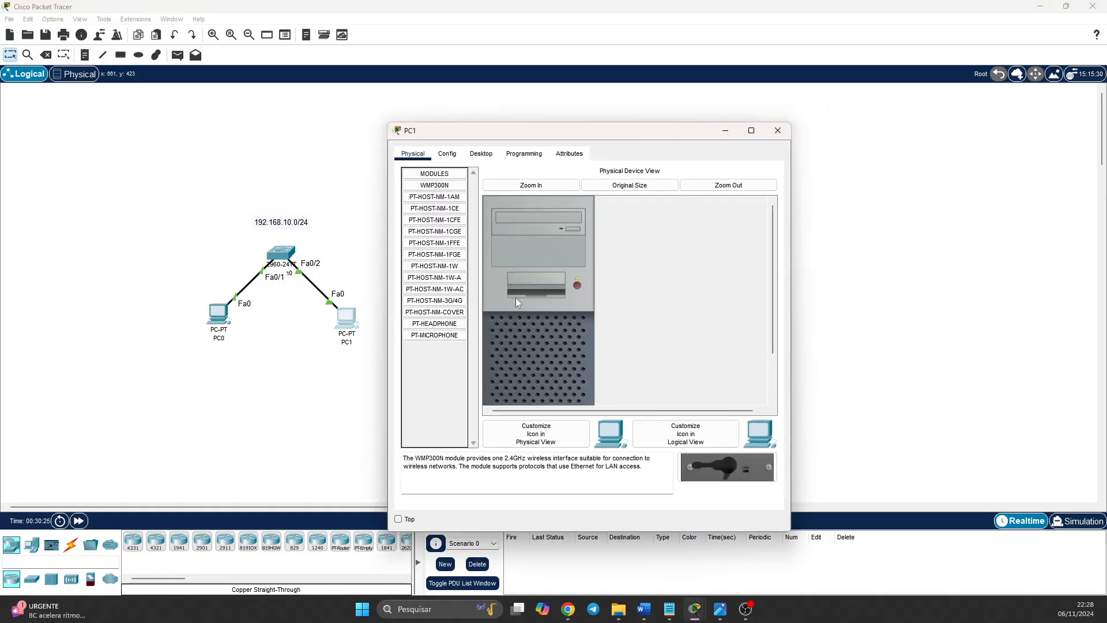
pyautogui.click(481, 154)
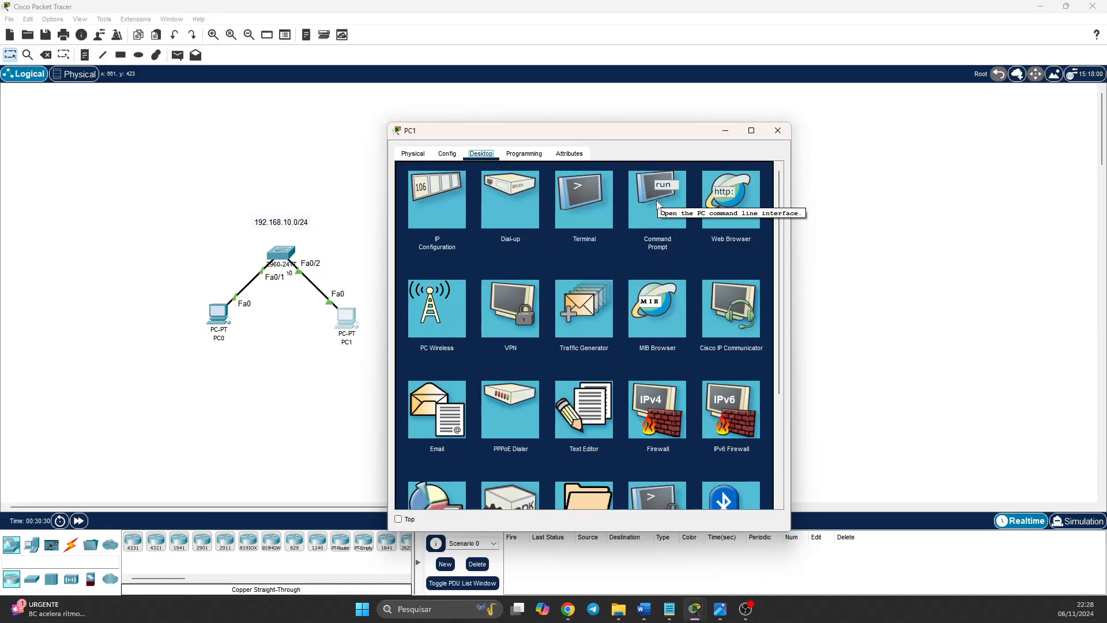
pyautogui.click(440, 207)
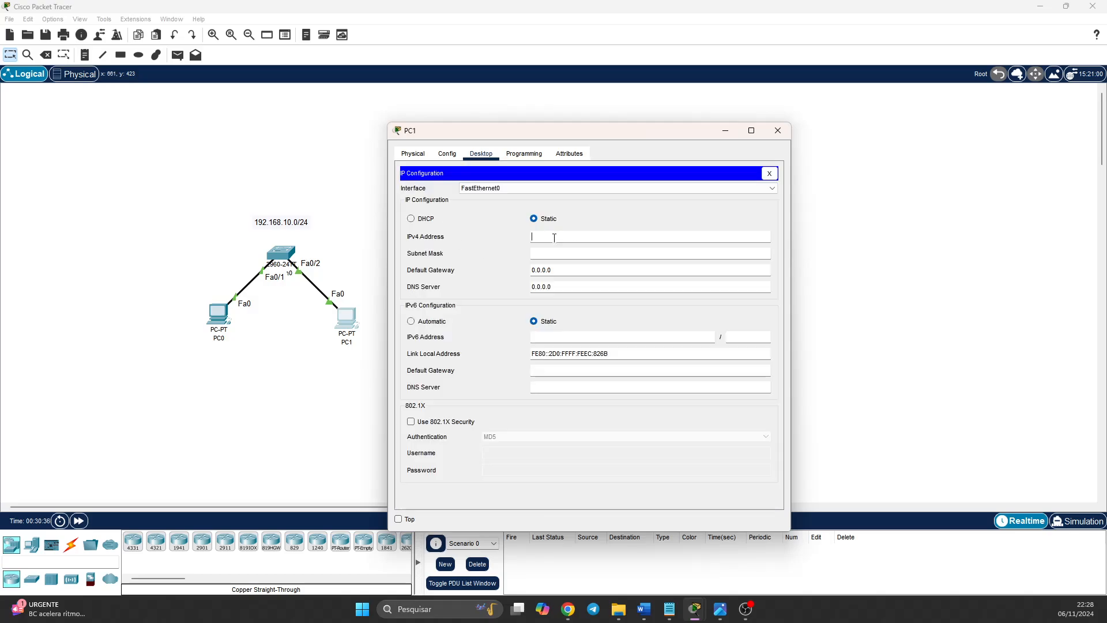
# Try to assign PC1 the same static IPv4 address as PC0, 192.168.10.12.
pyautogui.click(555, 238)
pyautogui.write('192.168.10.12')
pyautogui.moveTo(582, 237); pyautogui.dragTo(531, 237)
pyautogui.hotkey('ctrl', 'c')
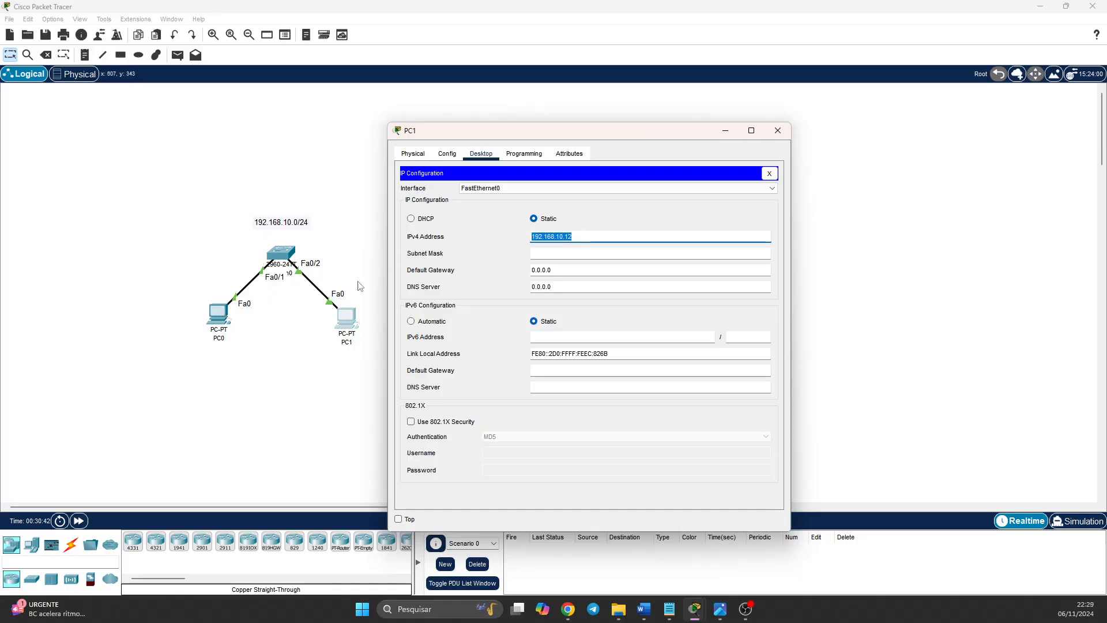
pyautogui.click(563, 255)
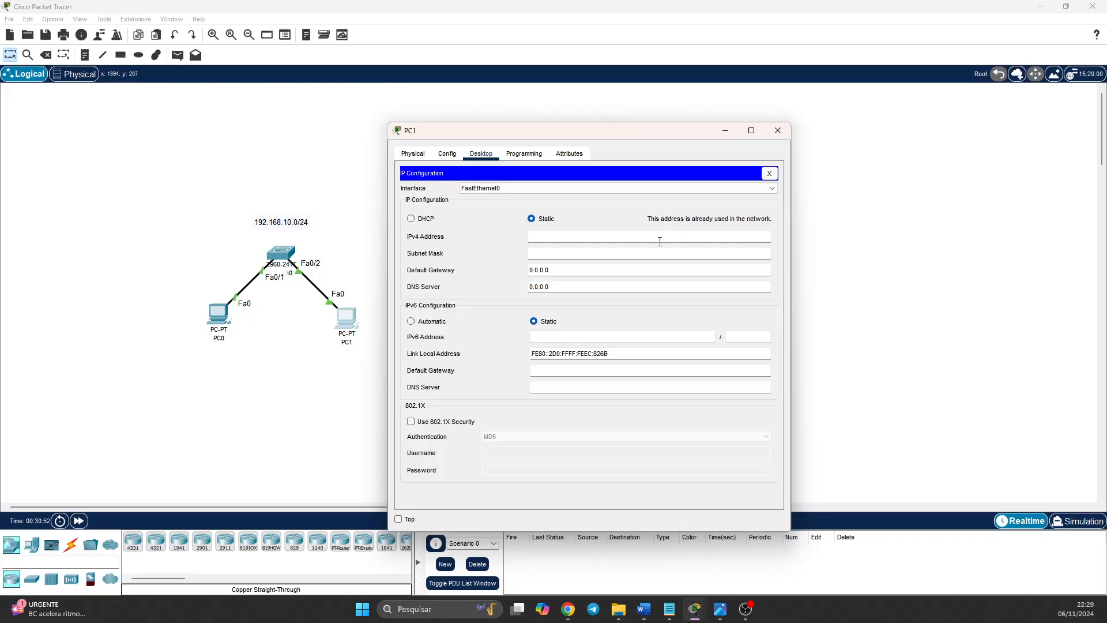
# Give PC1 the static IPv4 address 192.168.10.13 with subnet mask 255.255.255.0 and close its IP configuration.
pyautogui.click(577, 237)
pyautogui.hotkey('ctrl', 'v')
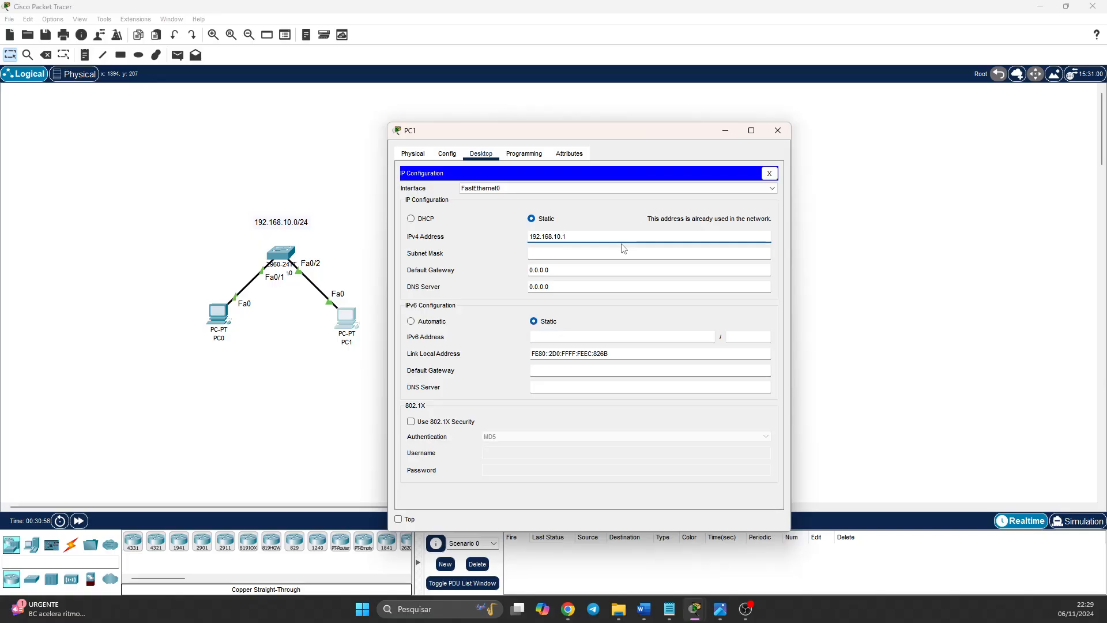
pyautogui.click(559, 254)
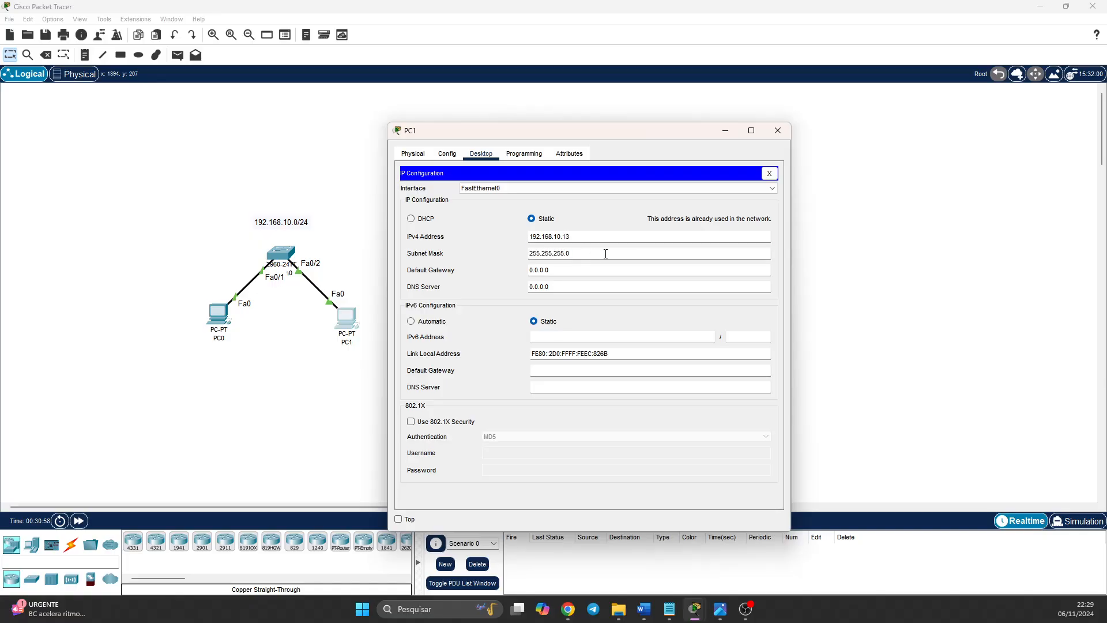
pyautogui.click(771, 175)
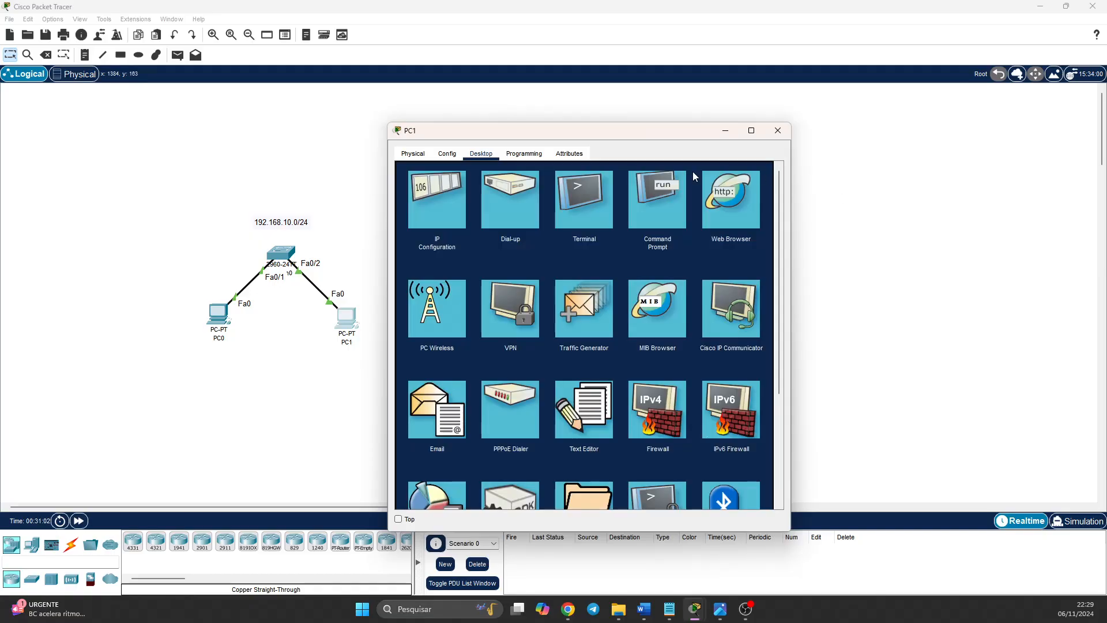
# Bring PC0's window back into view and move PC1's window away from the topology.
pyautogui.moveTo(613, 136); pyautogui.dragTo(813, 131)
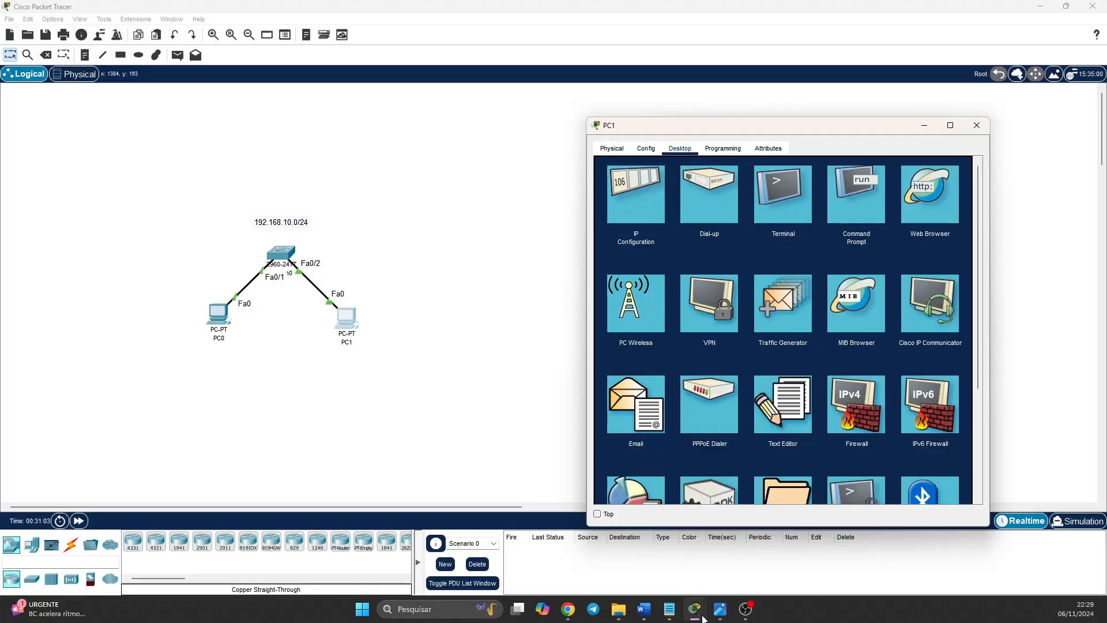
pyautogui.moveTo(696, 611)
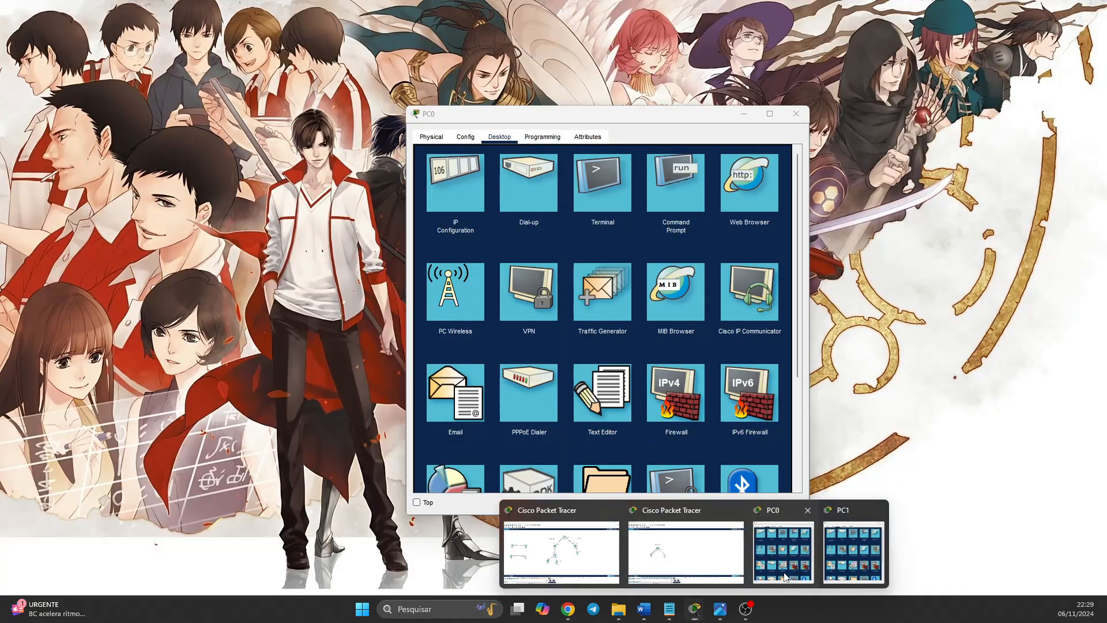
pyautogui.click(784, 577)
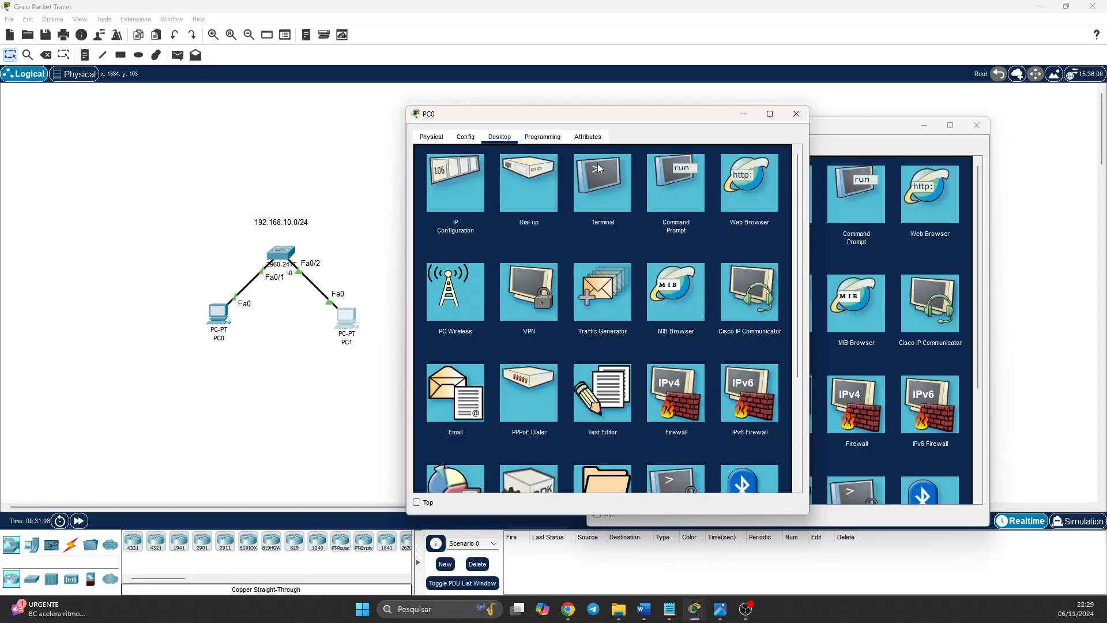
pyautogui.moveTo(609, 107); pyautogui.dragTo(416, 194)
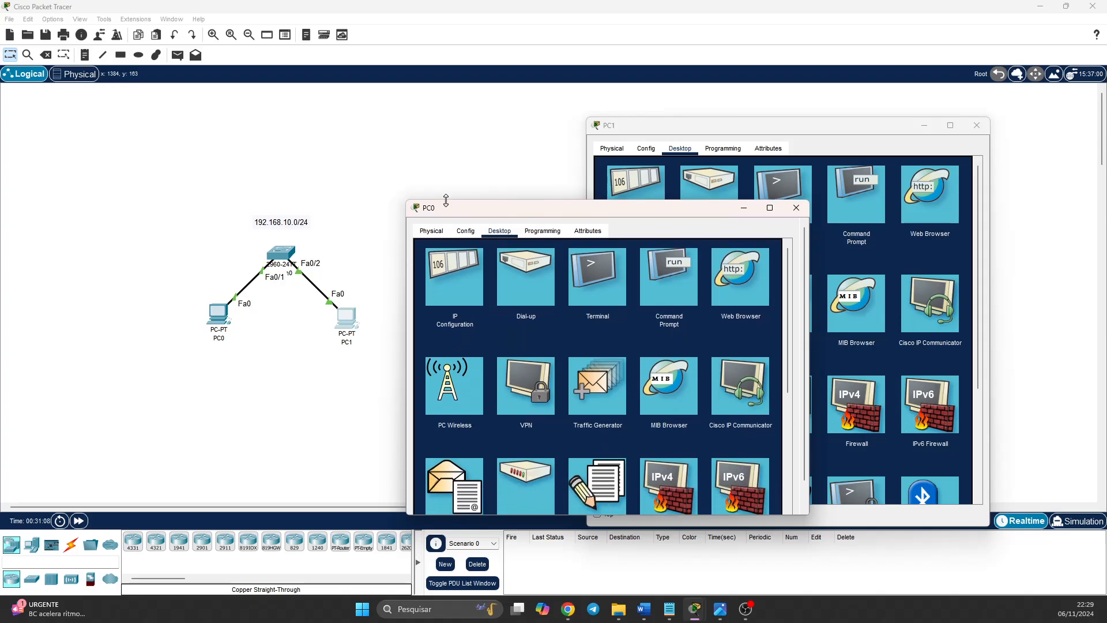
# Move the whole topology with its network label toward the middle of the workspace and place the PC0 and PC1 windows on either side.
pyautogui.moveTo(141, 154); pyautogui.dragTo(361, 330)
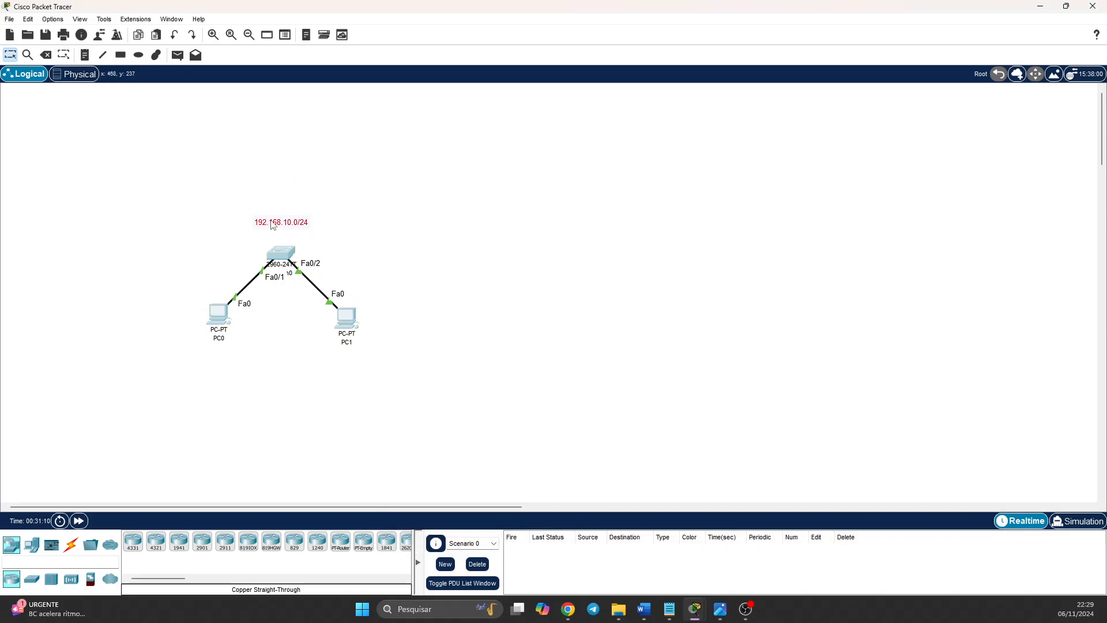
pyautogui.moveTo(273, 224); pyautogui.dragTo(472, 194)
pyautogui.moveTo(695, 617)
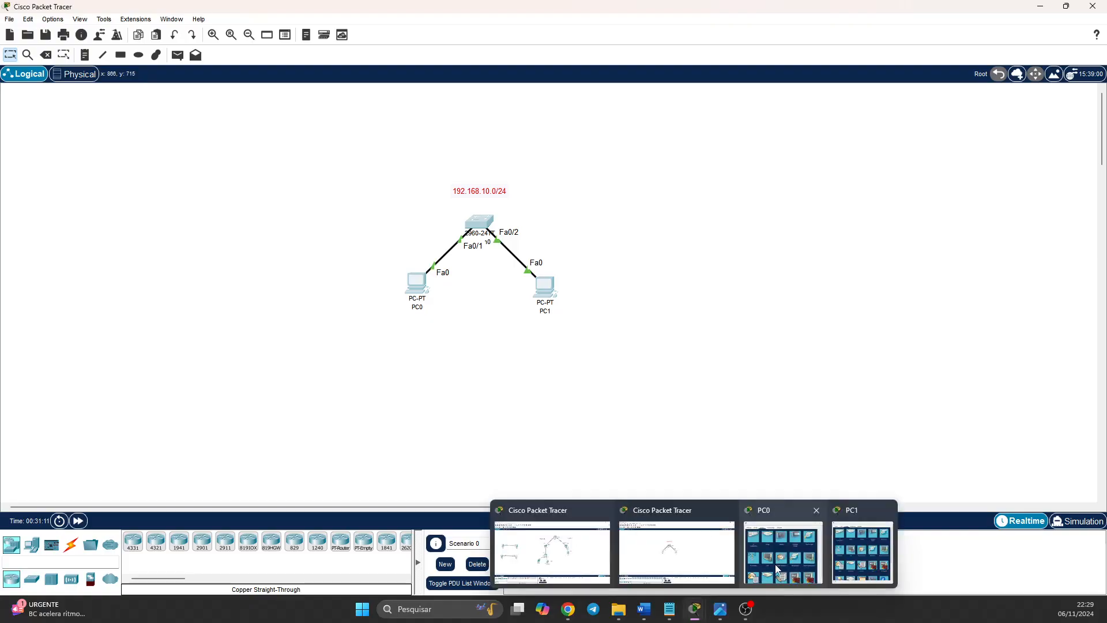
pyautogui.click(783, 554)
pyautogui.moveTo(574, 220); pyautogui.dragTo(174, 150)
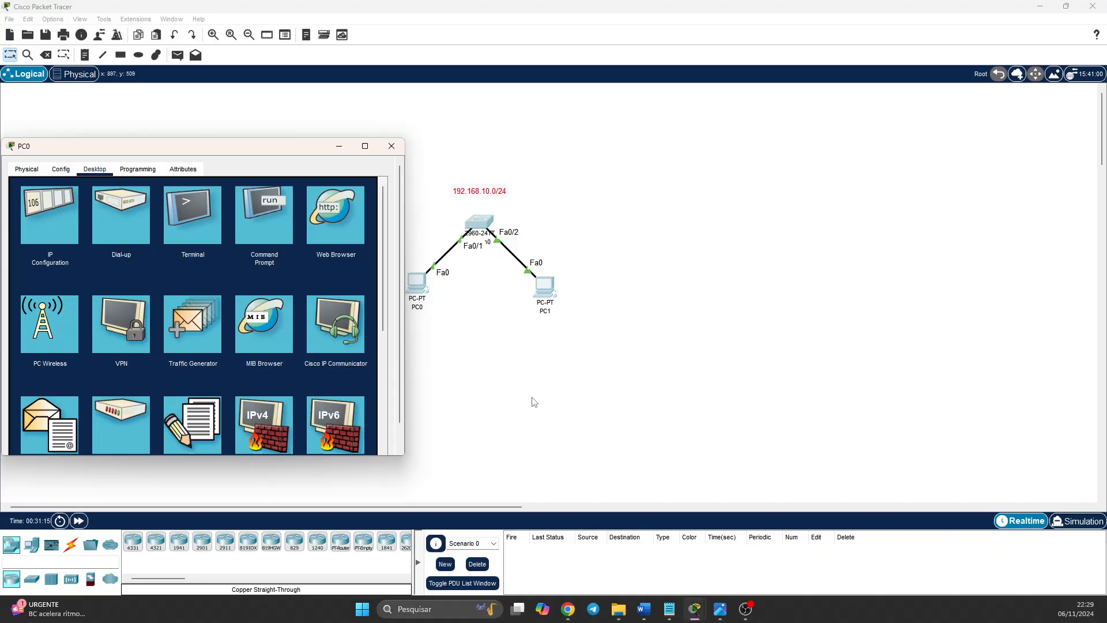
pyautogui.moveTo(698, 619)
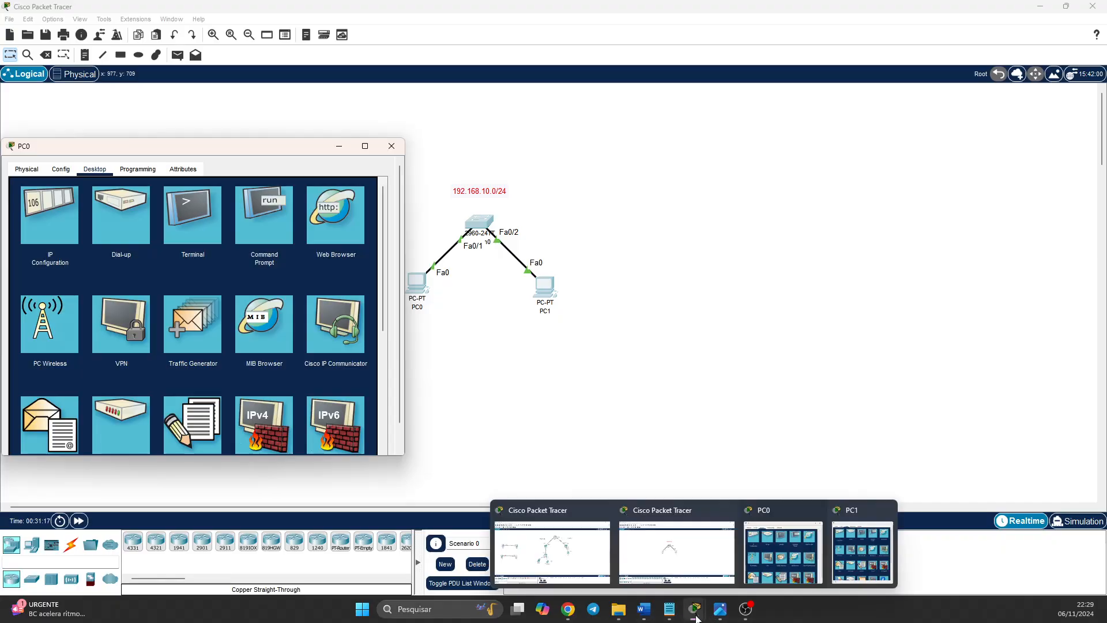
pyautogui.click(859, 577)
pyautogui.moveTo(707, 120); pyautogui.dragTo(688, 110)
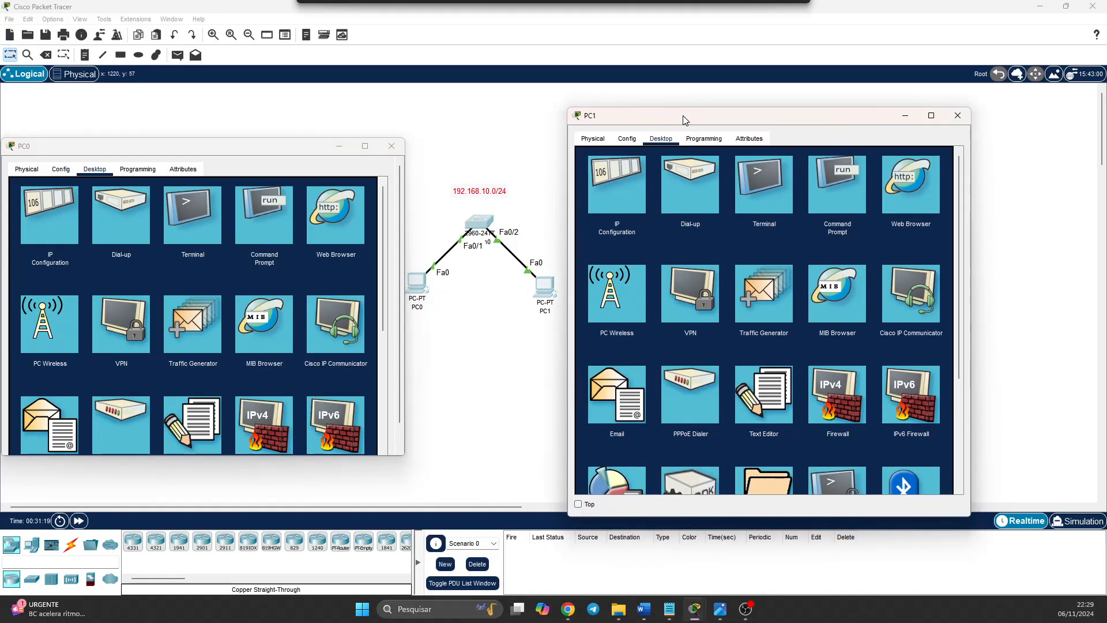
# Open the Command Prompt on both PC0 and PC1.
pyautogui.click(275, 223)
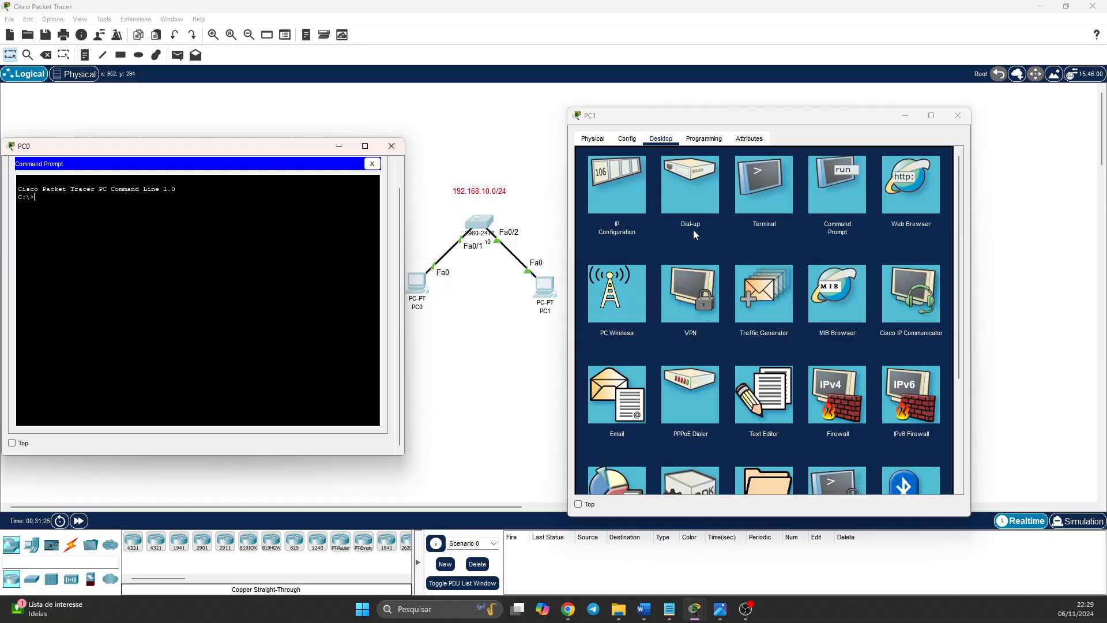
pyautogui.click(840, 197)
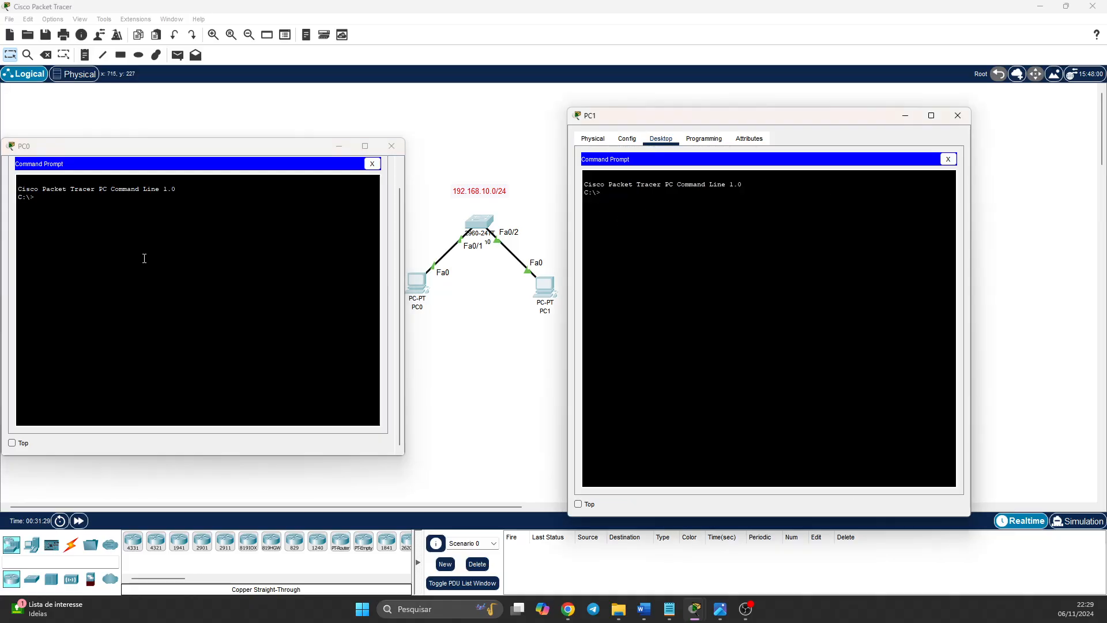
# Ping 192.168.10.13 from PC0 and highlight the reply lines and packet statistics in the output.
pyautogui.click(87, 211)
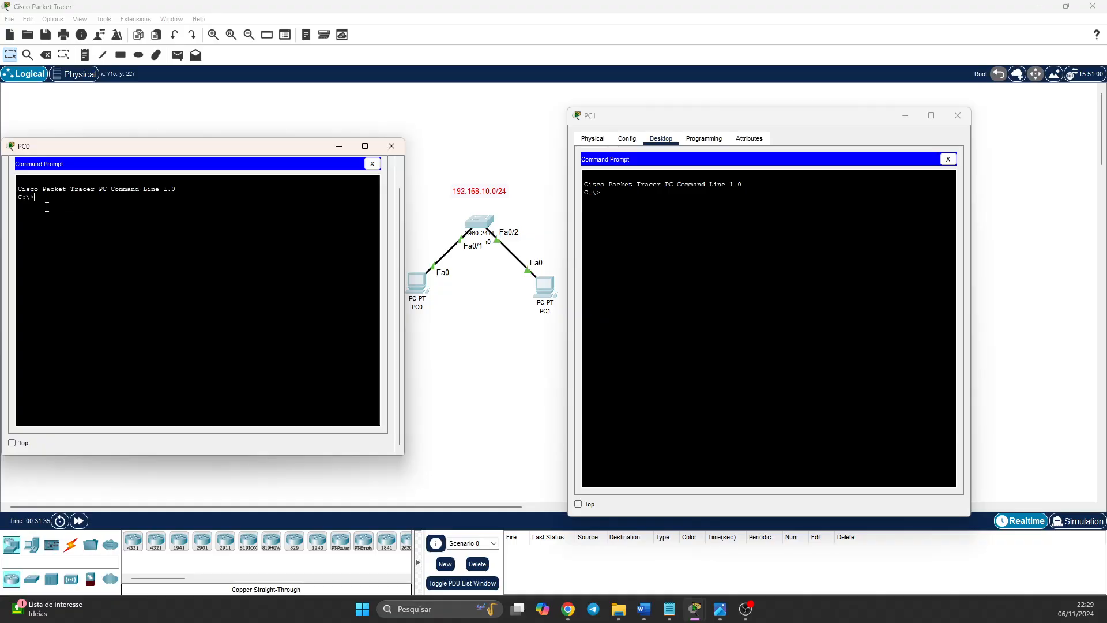
pyautogui.write('ping 192')
pyautogui.moveTo(287, 156)
pyautogui.mouseDown()
pyautogui.moveTo(248, 150)
pyautogui.moveTo(276, 153)
pyautogui.mouseUp()
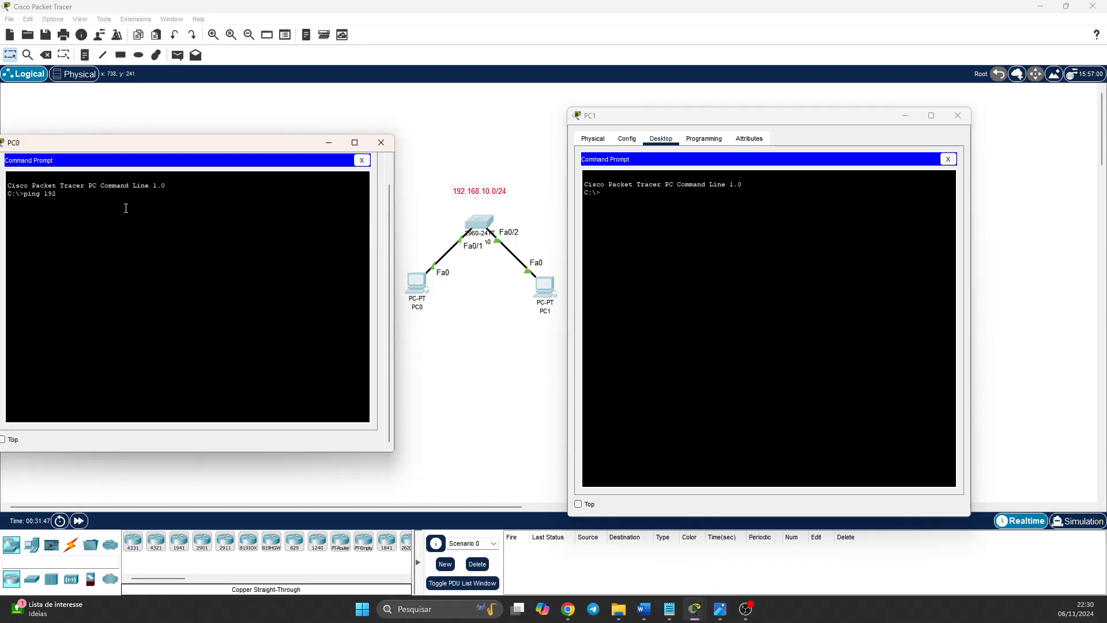
pyautogui.moveTo(55, 146)
pyautogui.mouseDown()
pyautogui.moveTo(75, 151)
pyautogui.moveTo(61, 147)
pyautogui.mouseUp()
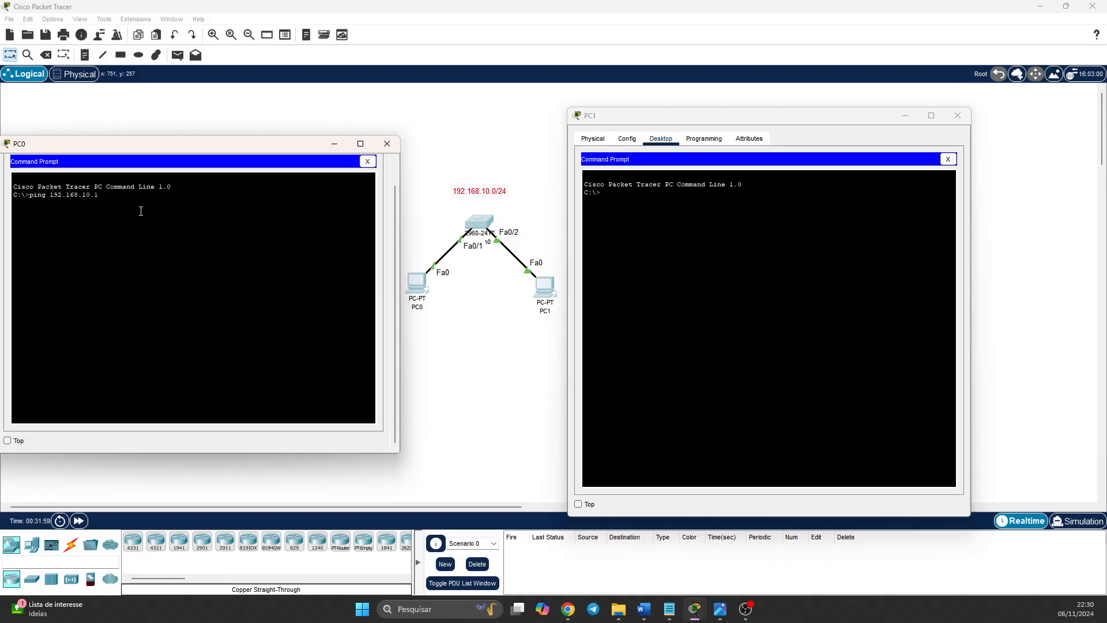
pyautogui.press('Return')
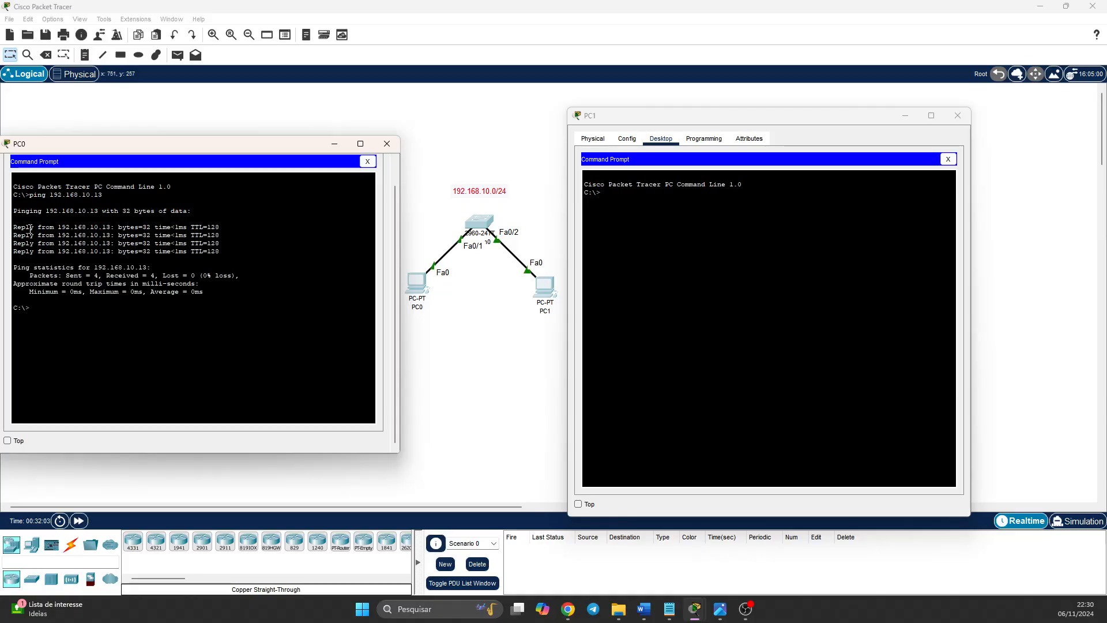
pyautogui.moveTo(14, 228); pyautogui.dragTo(224, 253)
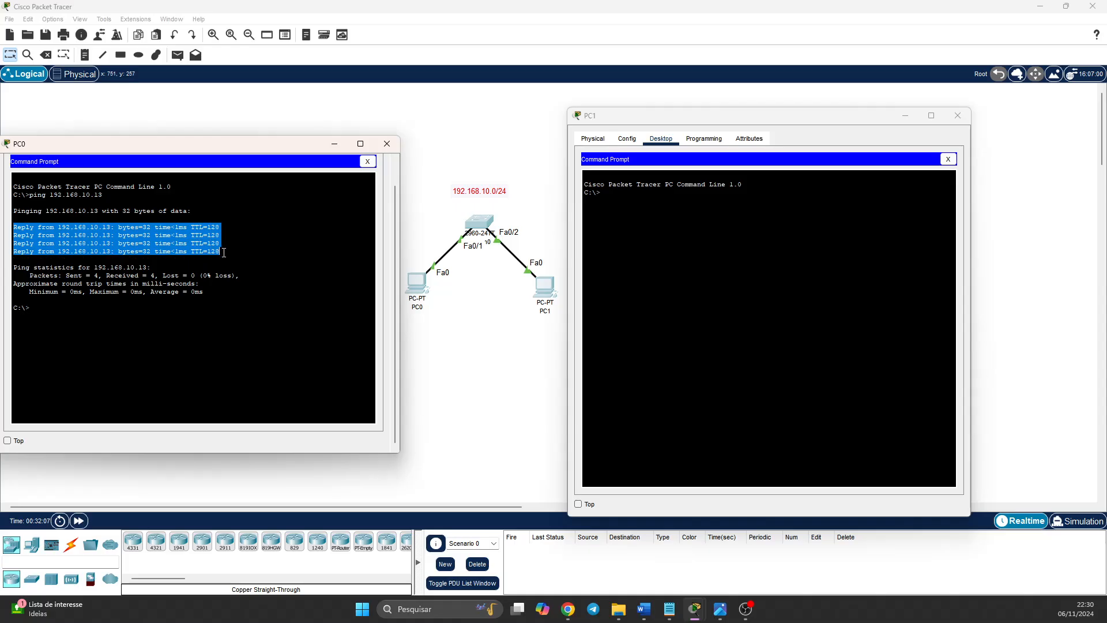
pyautogui.moveTo(93, 281); pyautogui.dragTo(242, 275)
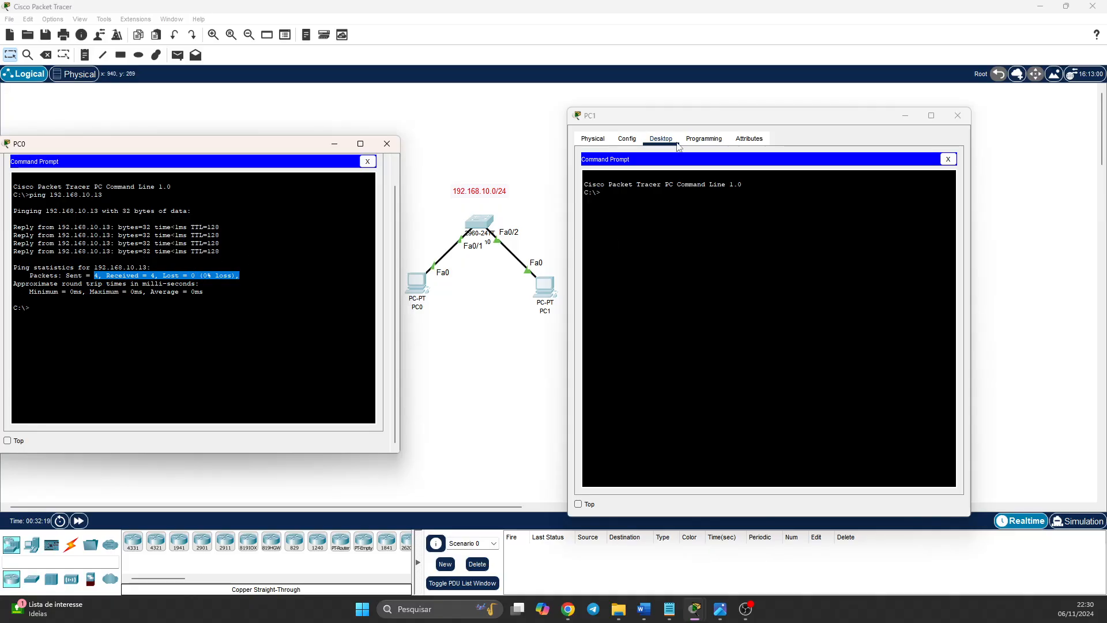
# Ping 192.168.10.12 from PC1's Command Prompt.
pyautogui.click(655, 210)
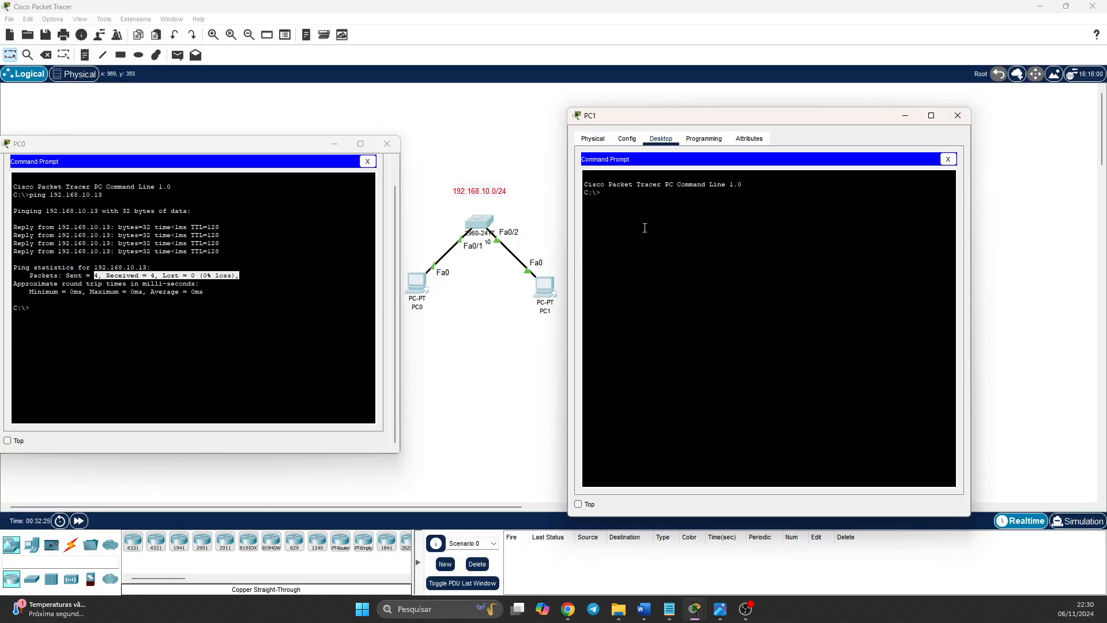
pyautogui.write('ping 192.1')
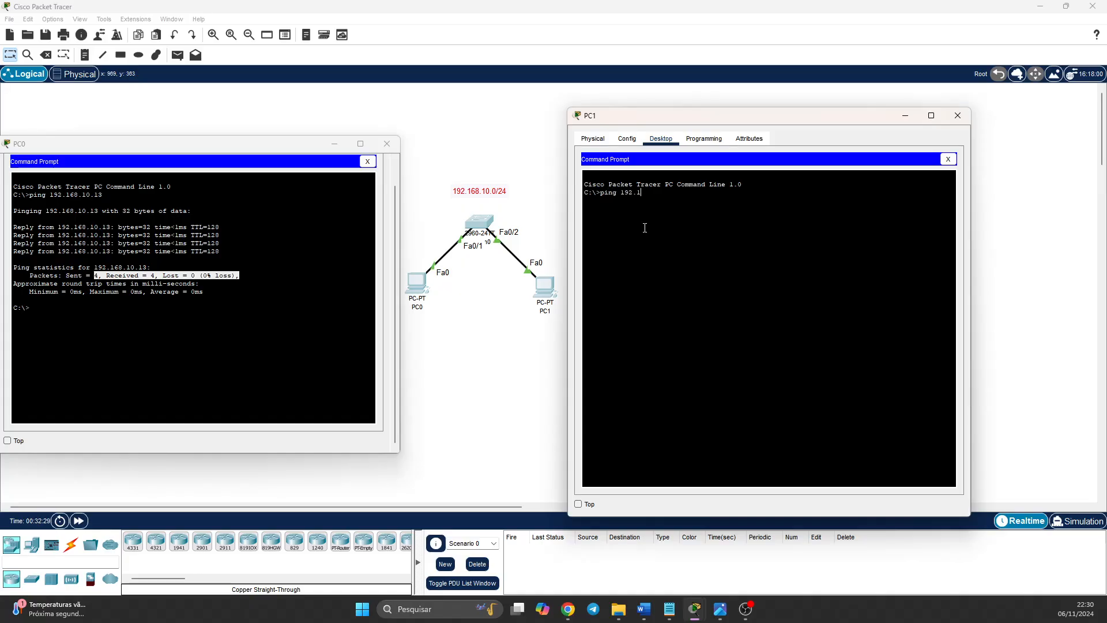
pyautogui.write('68.10.12')
pyautogui.press('Return')
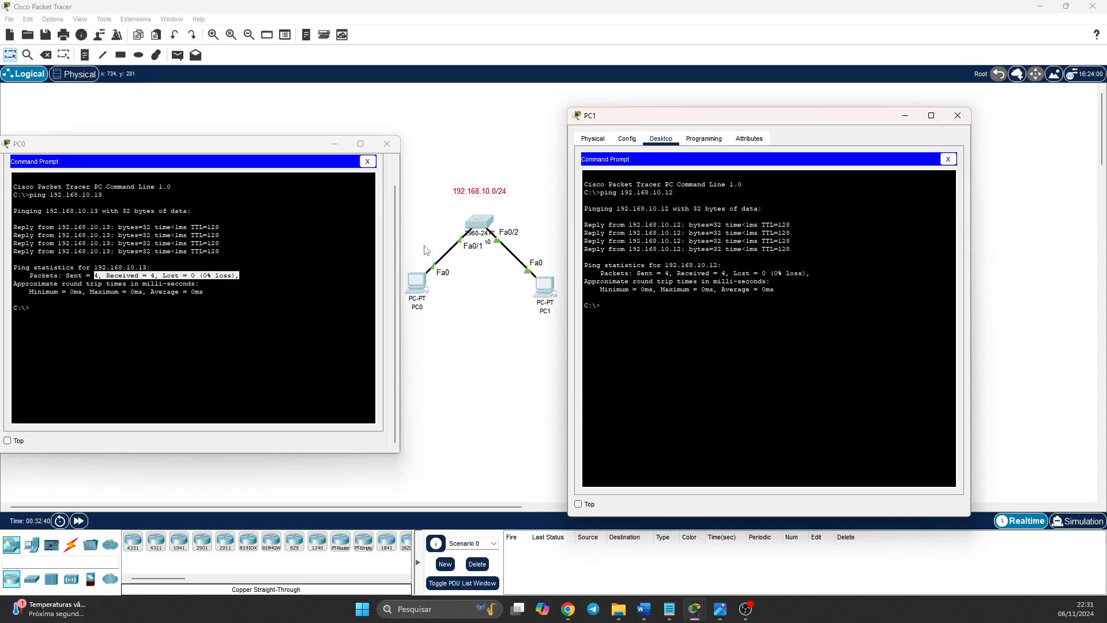
# Return to the topology and send a simple PDU from PC0 to PC1.
pyautogui.click(511, 320)
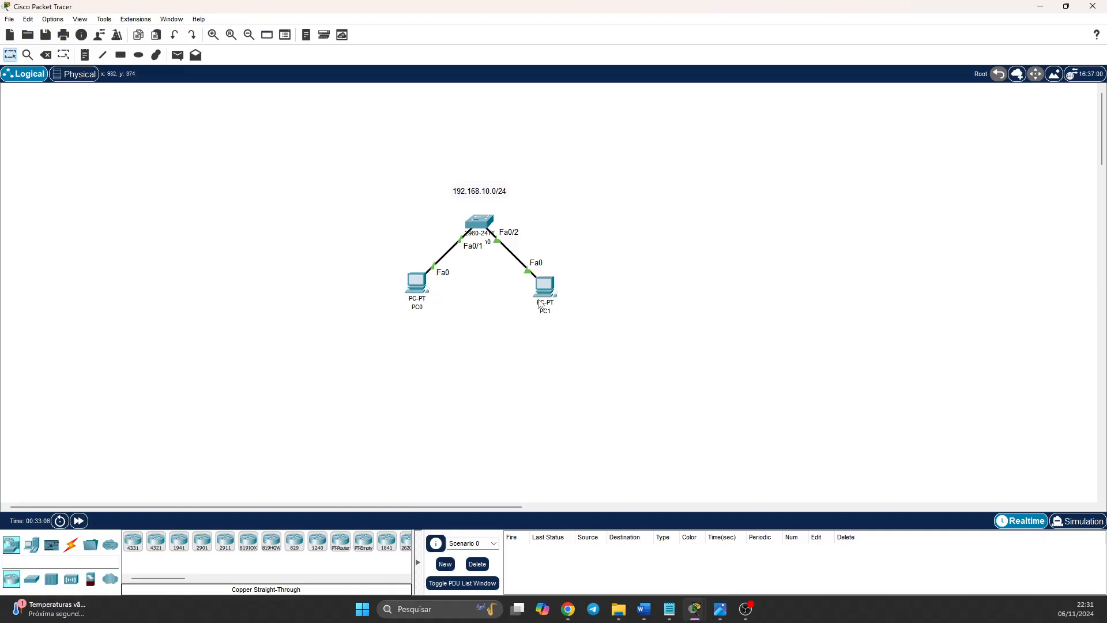
pyautogui.click(177, 58)
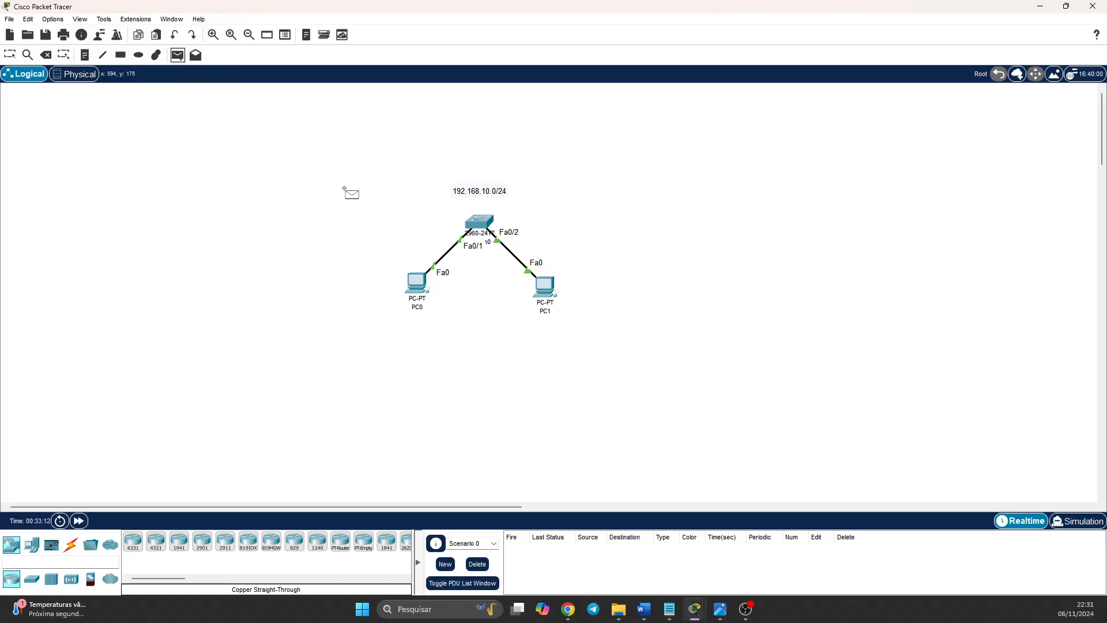
pyautogui.click(416, 286)
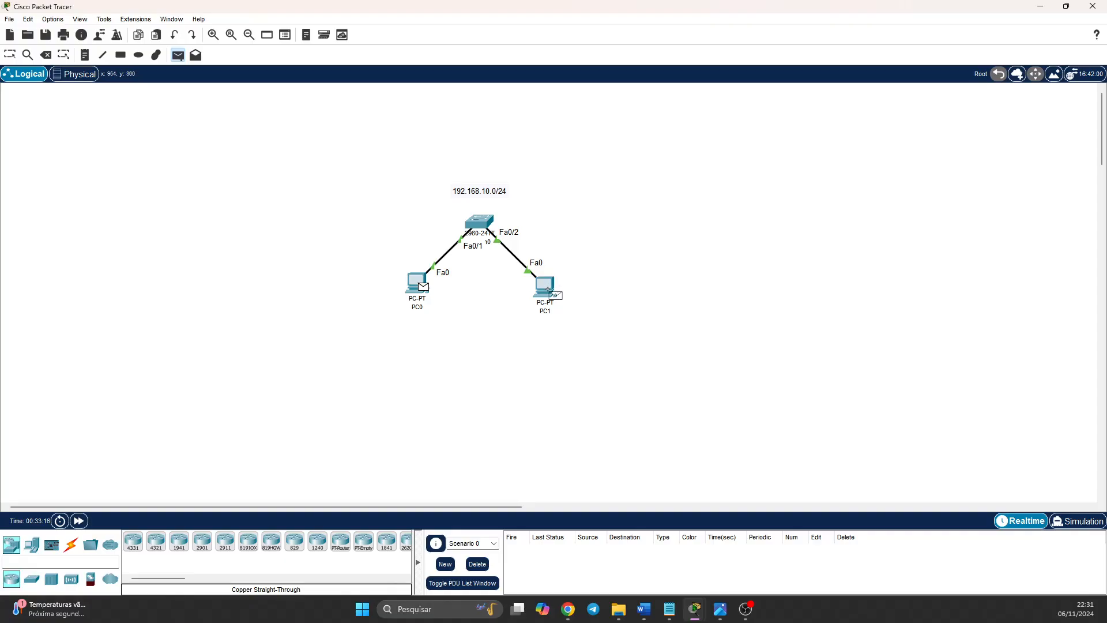
pyautogui.click(551, 291)
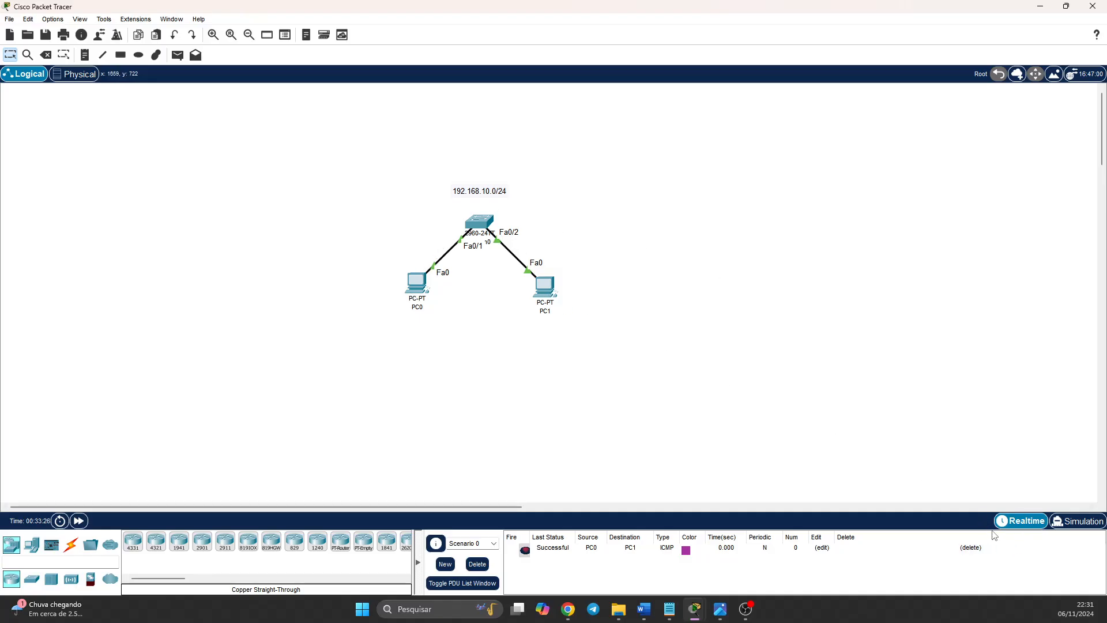
# Switch to simulation mode and limit the IPv4 event filters to ICMP, clearing ARP, BGP, DHCP, DNS, EIGRP, HSRP, OSPF and RIP.
pyautogui.click(1073, 525)
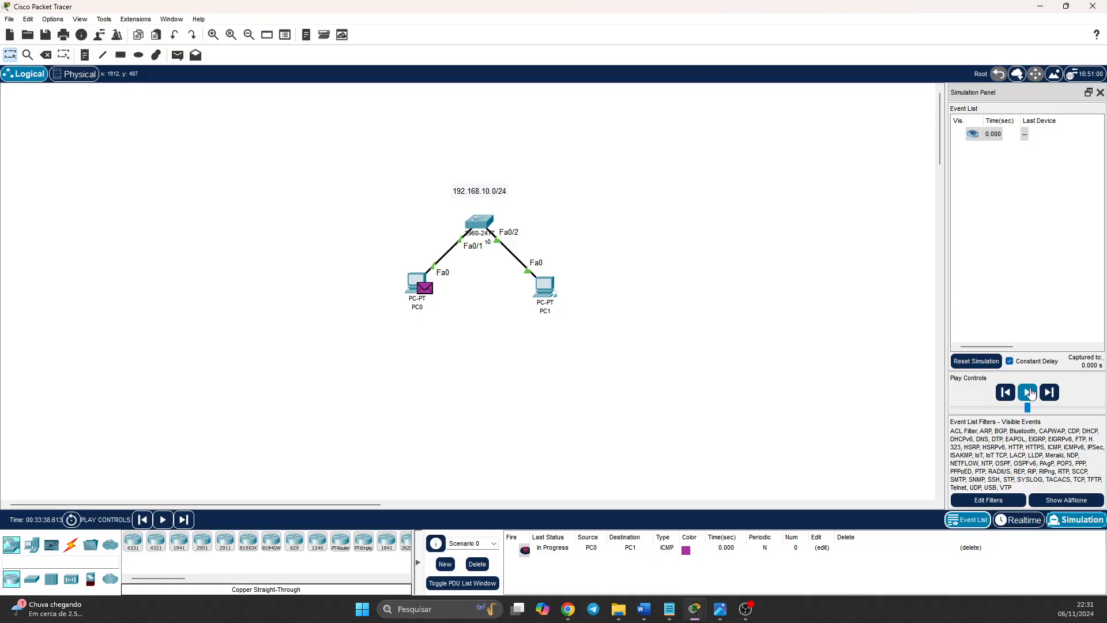
pyautogui.click(1014, 502)
pyautogui.moveTo(517, 136); pyautogui.dragTo(688, 119)
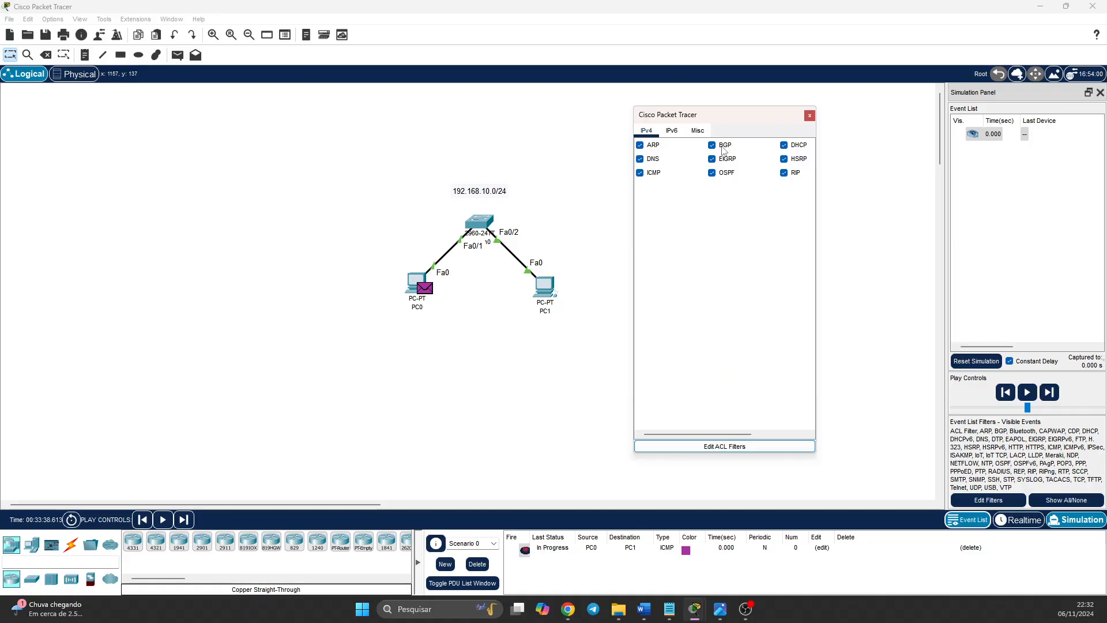
pyautogui.click(640, 159)
pyautogui.click(714, 159)
pyautogui.click(713, 145)
pyautogui.click(641, 145)
pyautogui.click(784, 145)
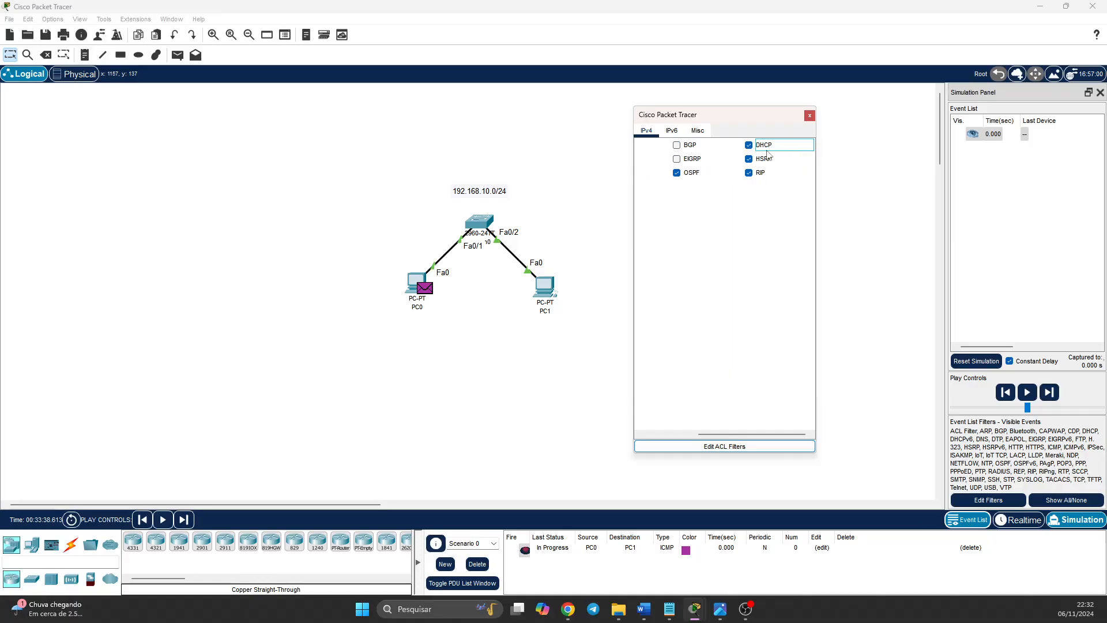
pyautogui.click(750, 146)
pyautogui.click(750, 160)
pyautogui.moveTo(762, 434); pyautogui.dragTo(708, 437)
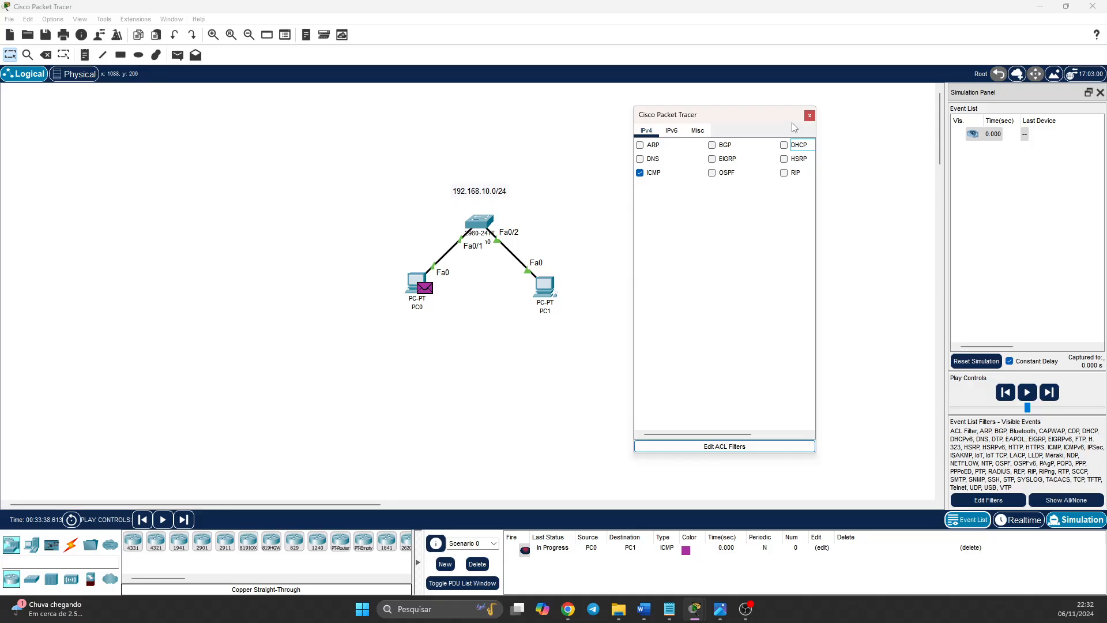
pyautogui.click(810, 117)
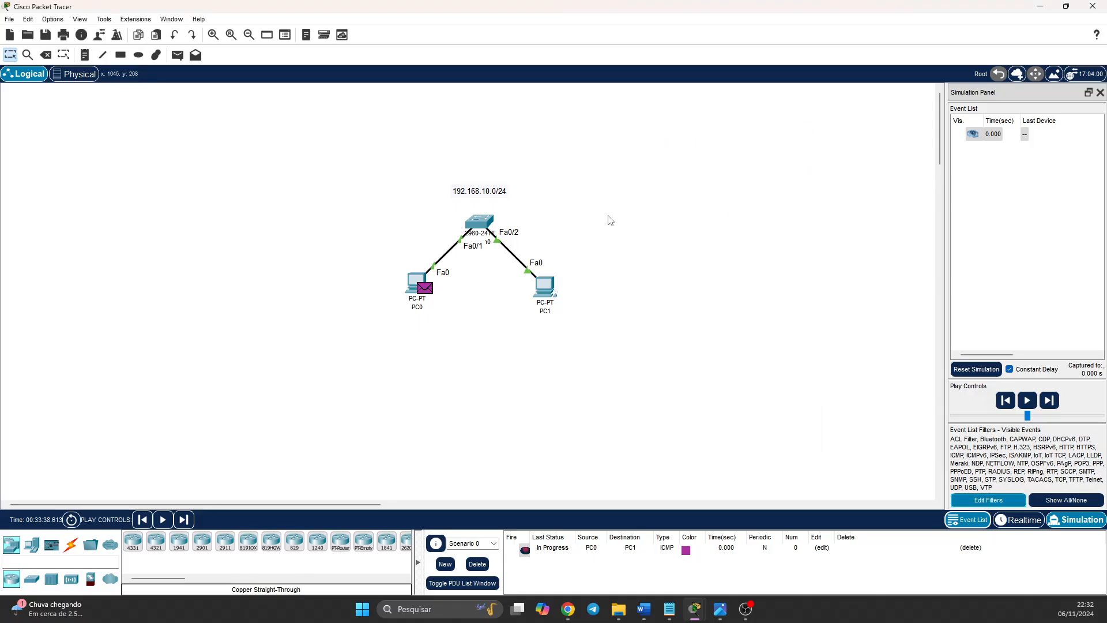
# Play the simulation of the PDU between PC0 and PC1, then close the simulation panel and return to realtime mode.
pyautogui.click(1029, 403)
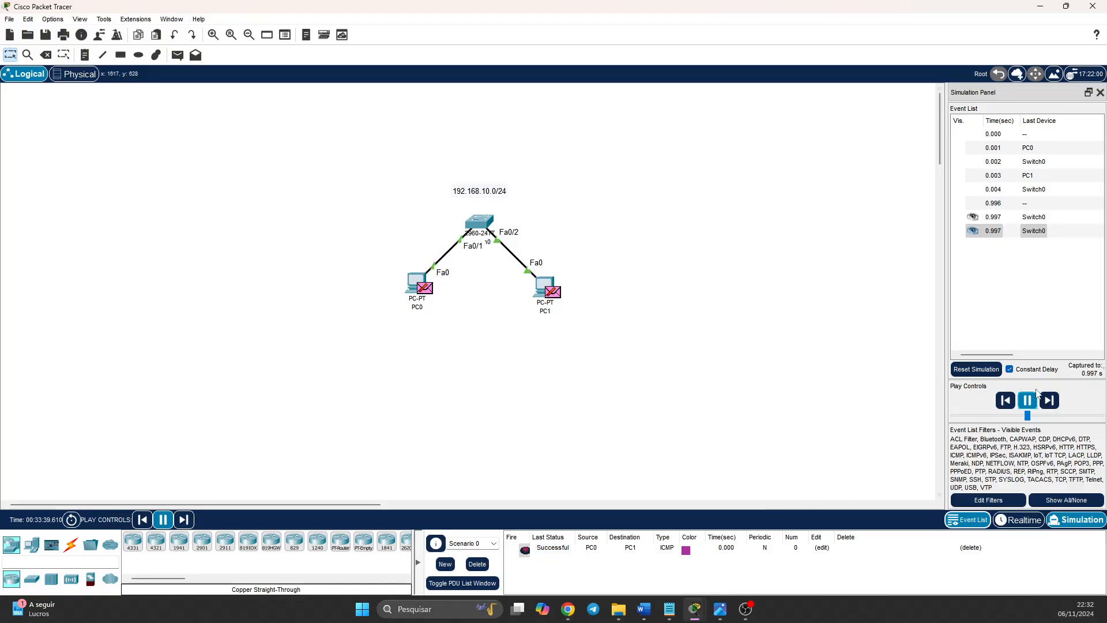
pyautogui.click(1101, 92)
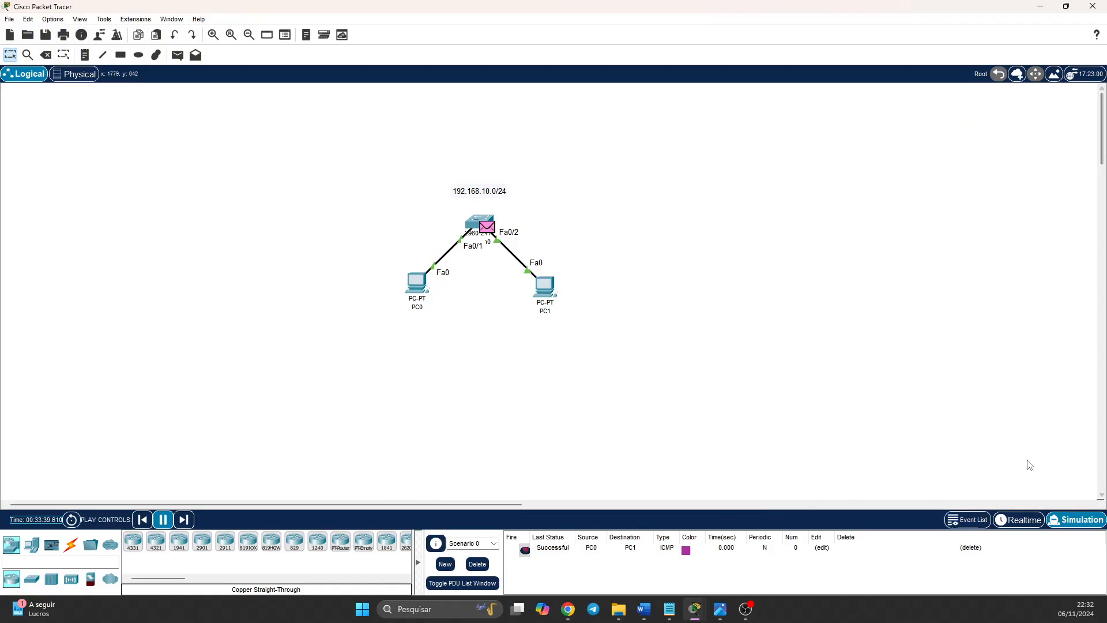
pyautogui.click(1021, 522)
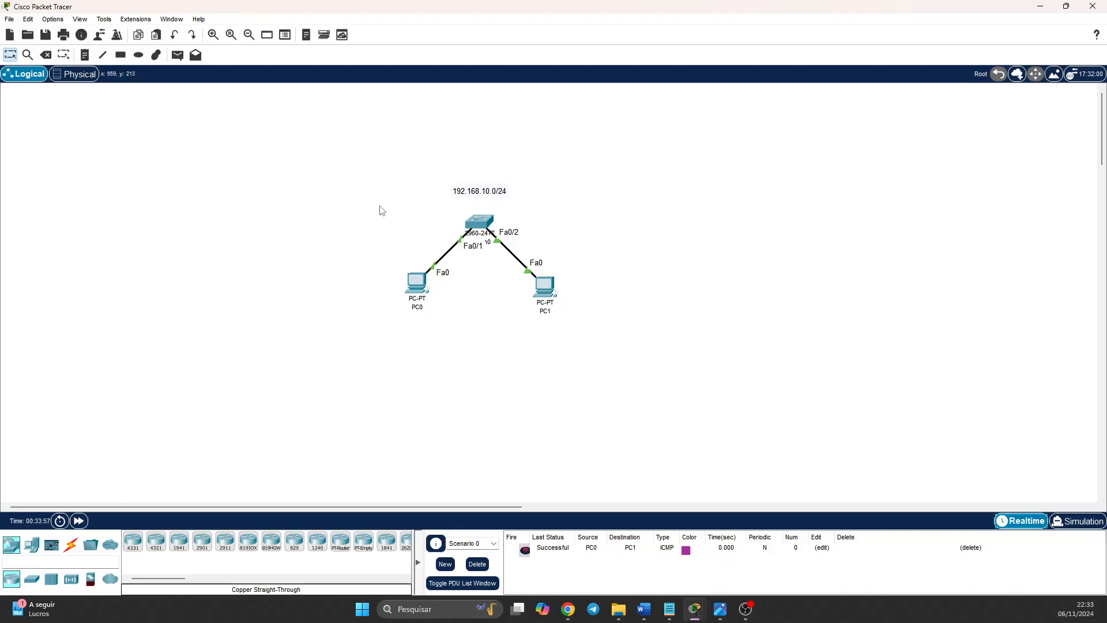
# Slightly reposition PC0, PC1 and the switch, raising the switch and spreading the two PCs apart.
pyautogui.moveTo(421, 289)
pyautogui.mouseDown()
pyautogui.moveTo(435, 283)
pyautogui.moveTo(424, 293)
pyautogui.mouseUp()
pyautogui.moveTo(541, 287); pyautogui.dragTo(542, 292)
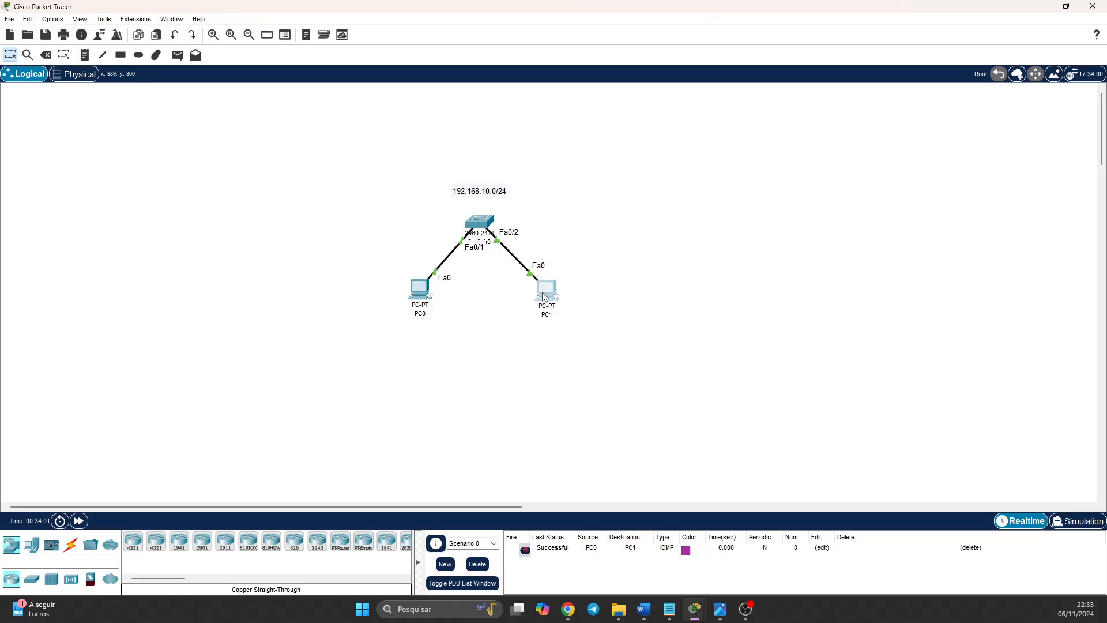
pyautogui.moveTo(488, 225); pyautogui.dragTo(492, 220)
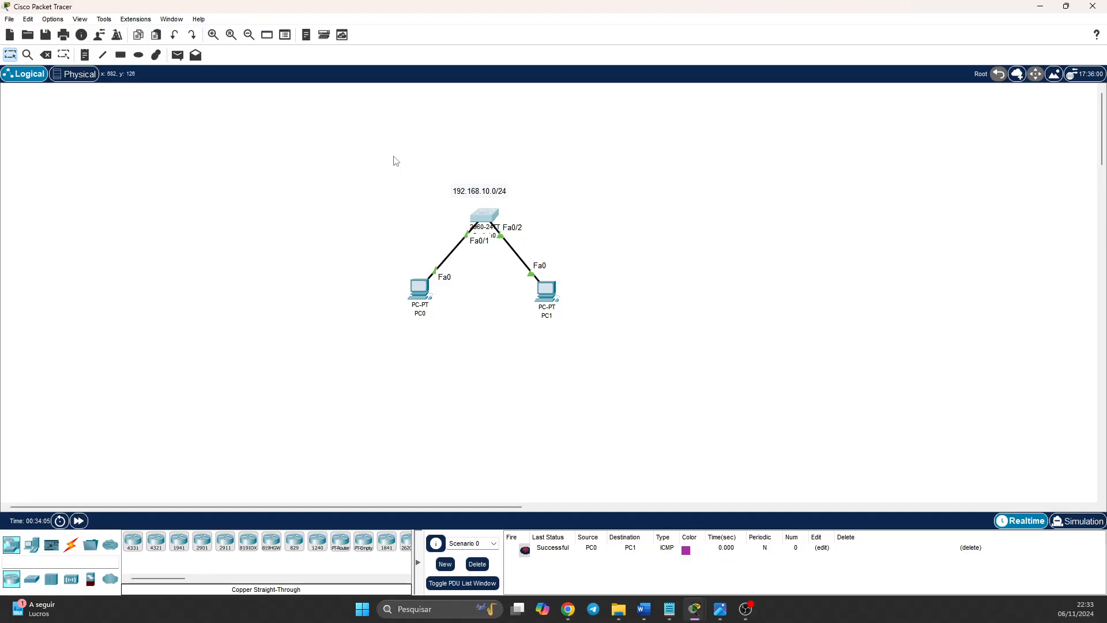
pyautogui.click(418, 294)
pyautogui.moveTo(418, 294)
pyautogui.mouseDown()
pyautogui.moveTo(456, 292)
pyautogui.moveTo(416, 291)
pyautogui.mouseUp()
pyautogui.moveTo(556, 297); pyautogui.dragTo(560, 296)
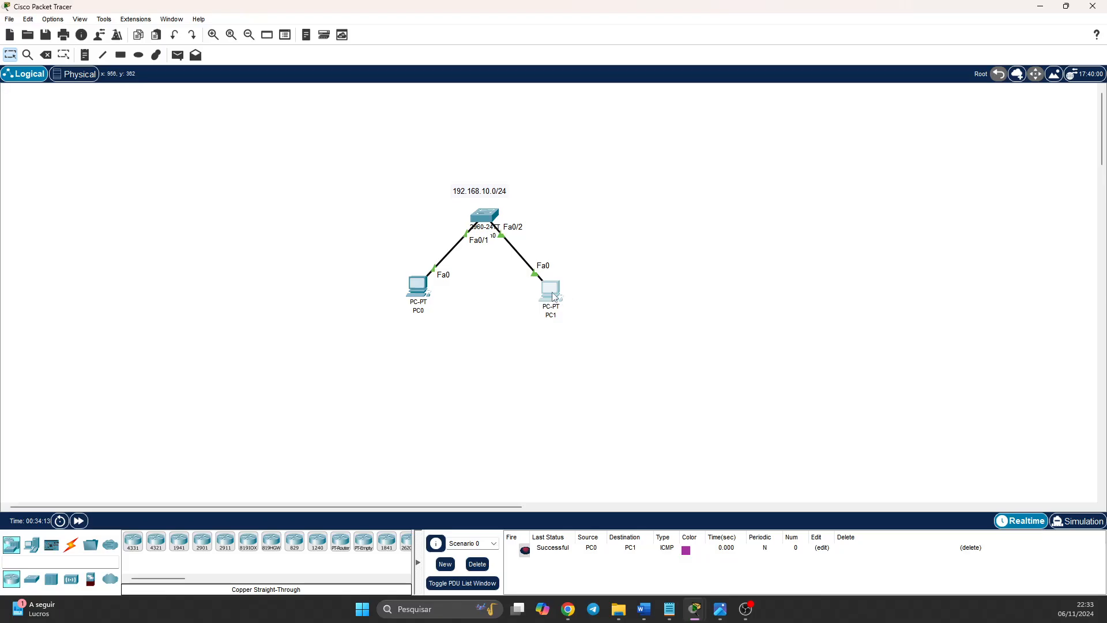
# Move PC0 slightly farther outward and up from its current spot, keeping it below the switch.
pyautogui.moveTo(420, 294); pyautogui.dragTo(417, 295)
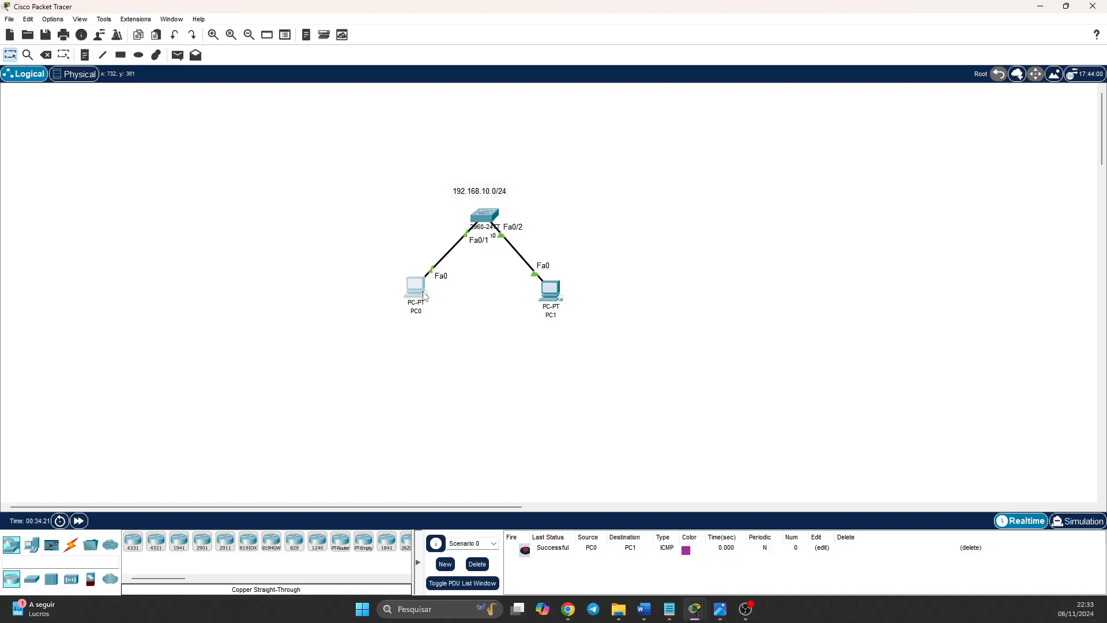
pyautogui.moveTo(420, 295); pyautogui.dragTo(408, 301)
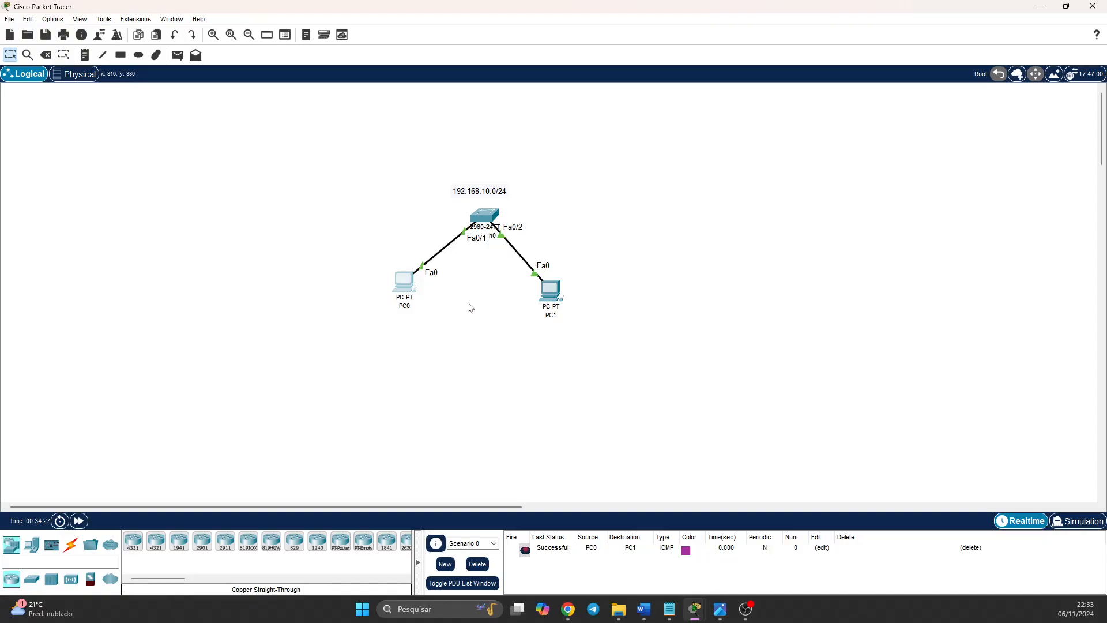
# Add a server, a laptop, a printer and a 7960 IP phone below the PCs, moving the server beside the IP phone.
pyautogui.click(32, 544)
pyautogui.click(179, 541)
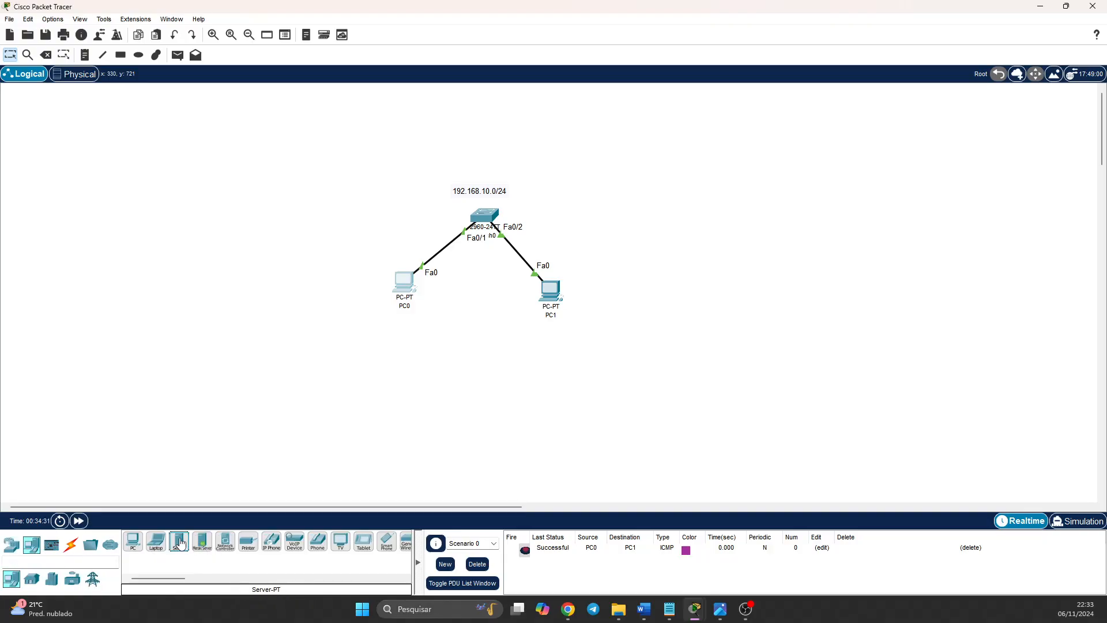
pyautogui.click(269, 306)
pyautogui.click(155, 541)
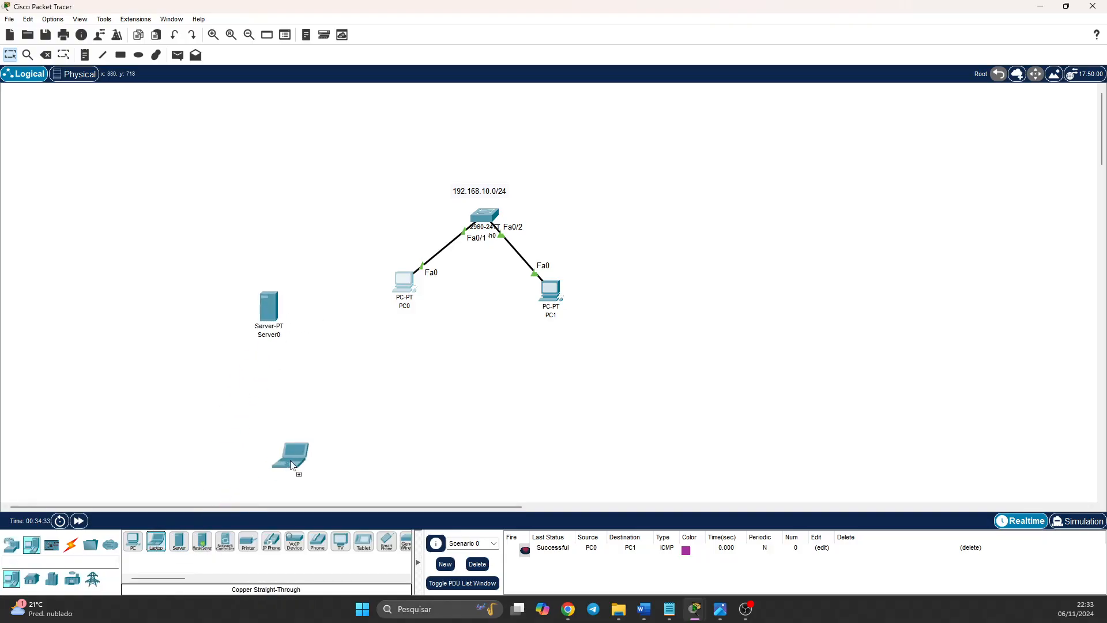
pyautogui.click(310, 357)
pyautogui.click(248, 541)
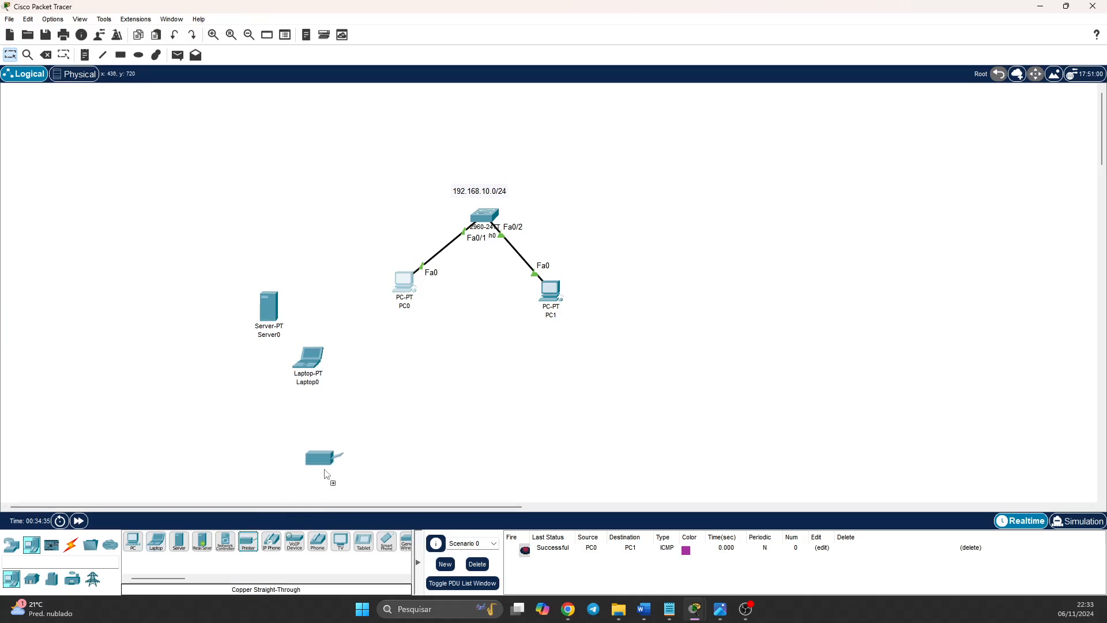
pyautogui.click(398, 406)
pyautogui.click(271, 541)
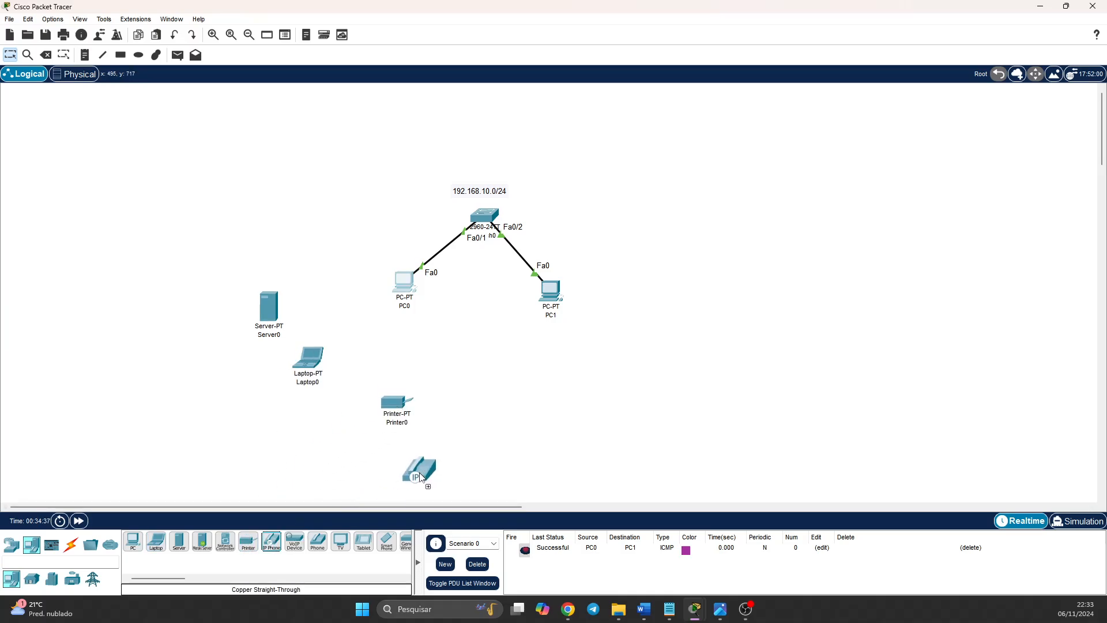
pyautogui.click(479, 395)
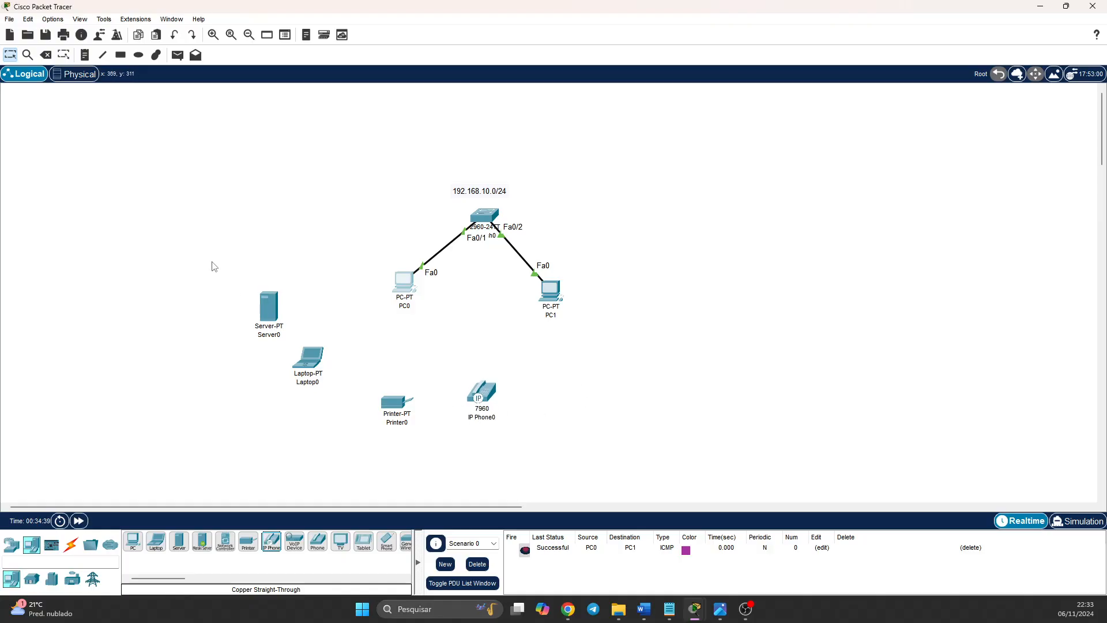
pyautogui.moveTo(238, 287); pyautogui.dragTo(456, 314)
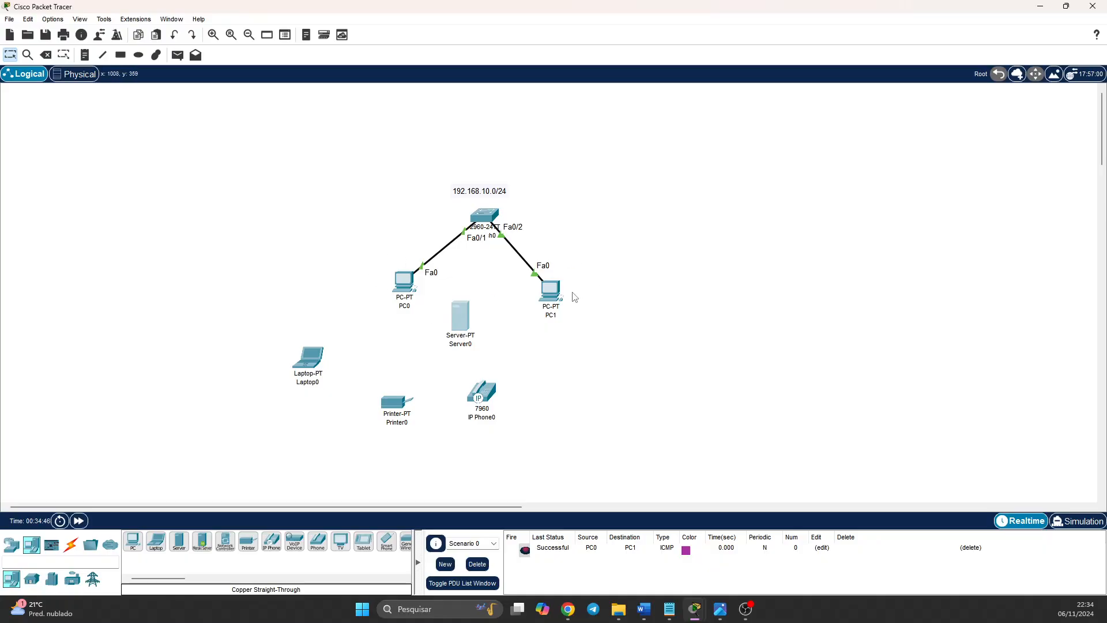
pyautogui.moveTo(467, 318); pyautogui.dragTo(561, 388)
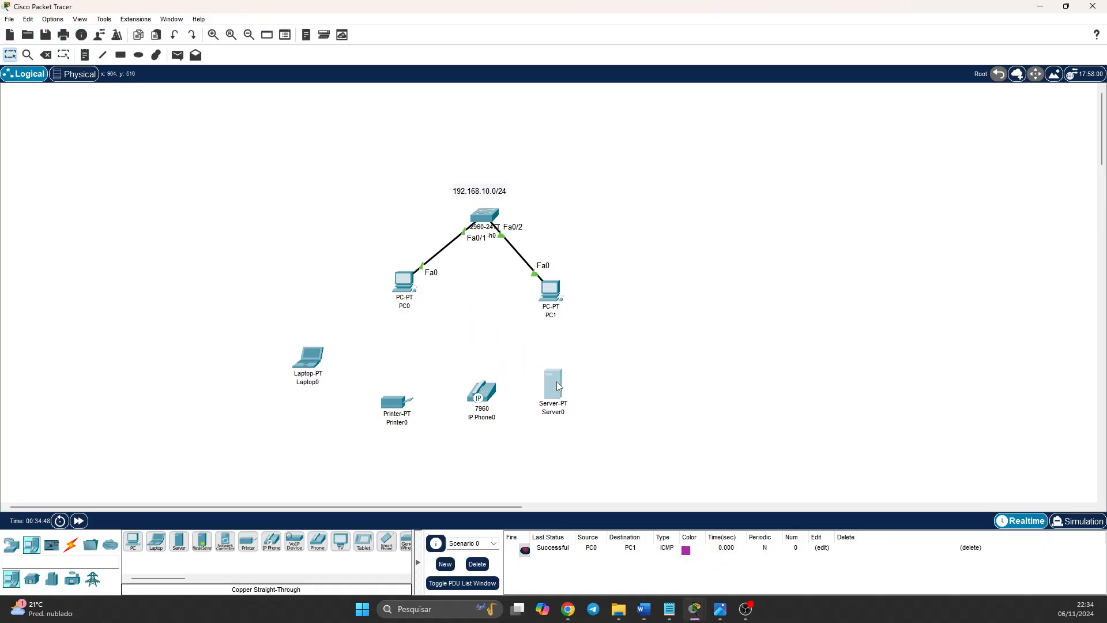
# Select the laptop, printer, IP phone and server together and delete them from the topology.
pyautogui.moveTo(266, 336); pyautogui.dragTo(598, 446)
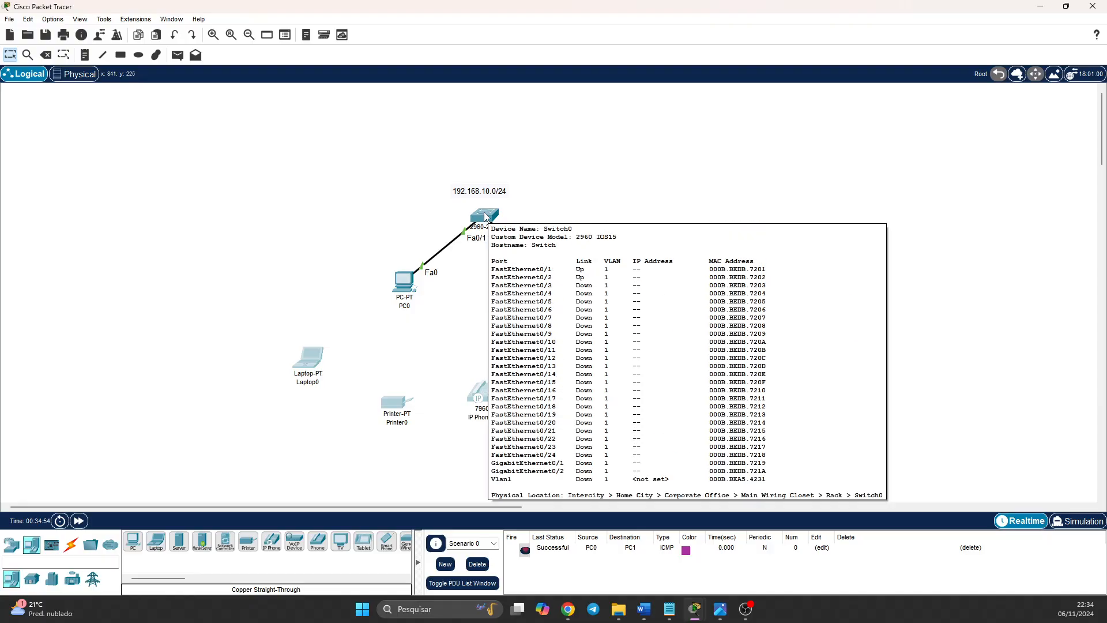
pyautogui.moveTo(275, 337); pyautogui.dragTo(638, 473)
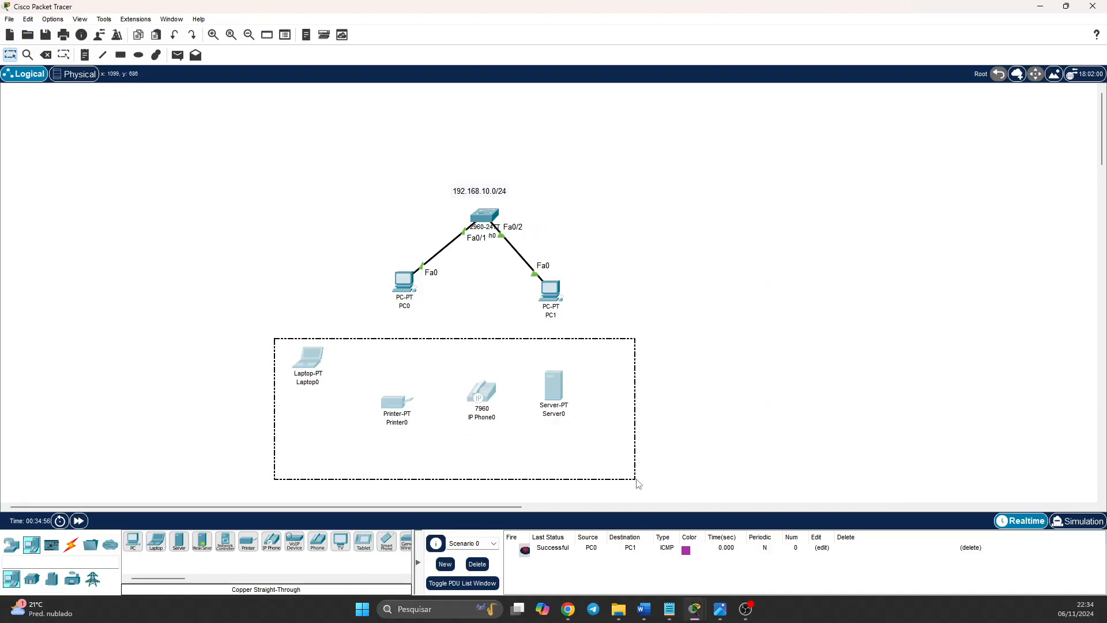
pyautogui.click(638, 473)
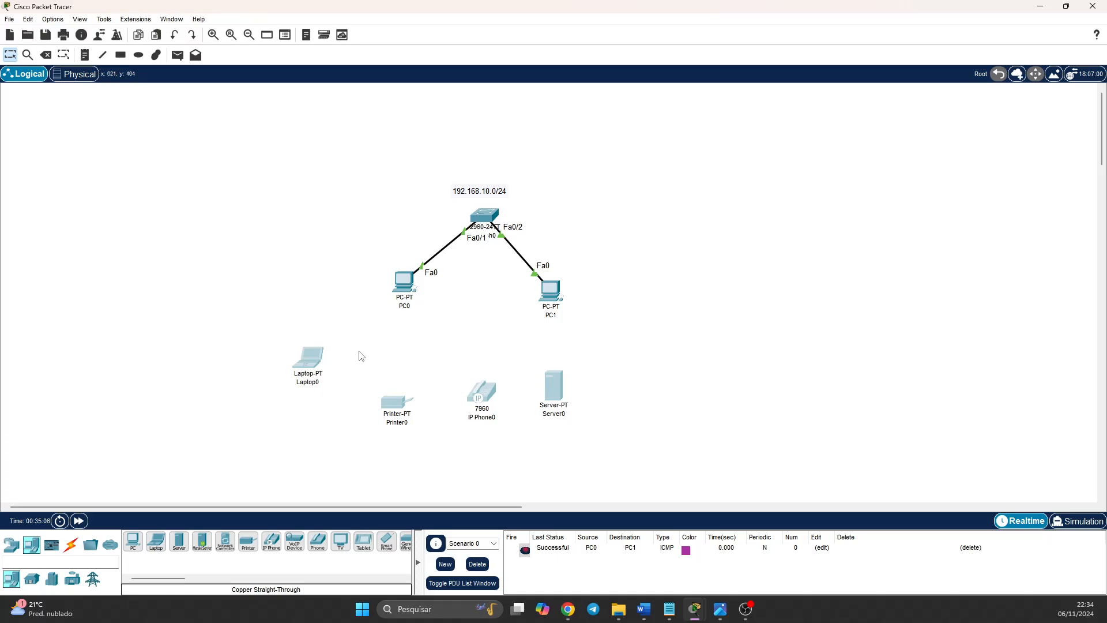
pyautogui.moveTo(266, 322); pyautogui.dragTo(624, 457)
pyautogui.click(46, 54)
pyautogui.click(563, 325)
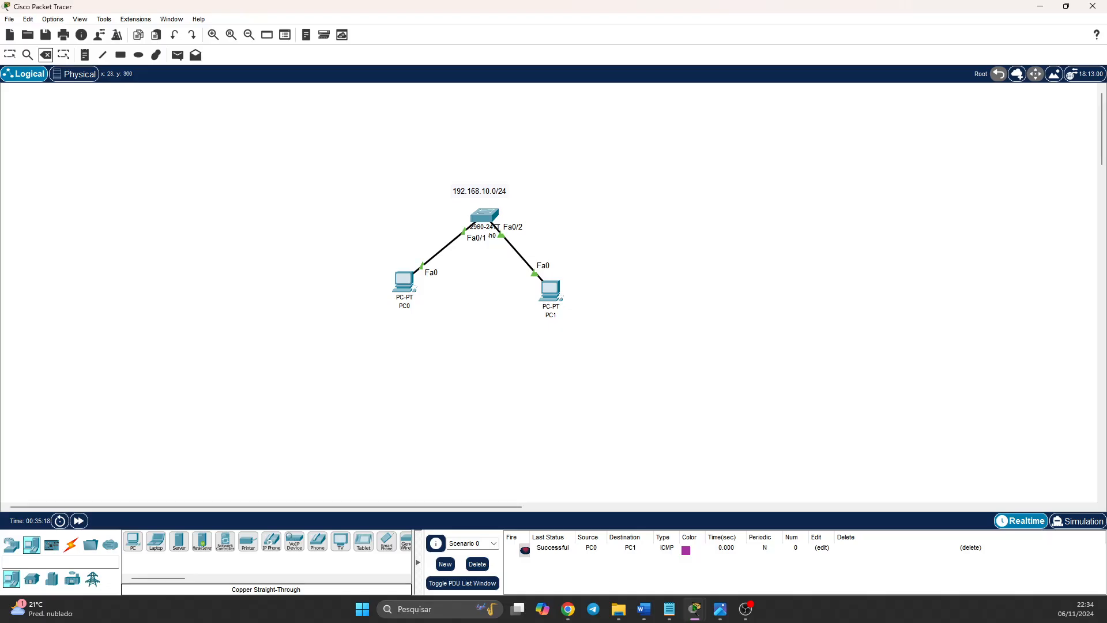
pyautogui.hotkey('alt', 'Tab')
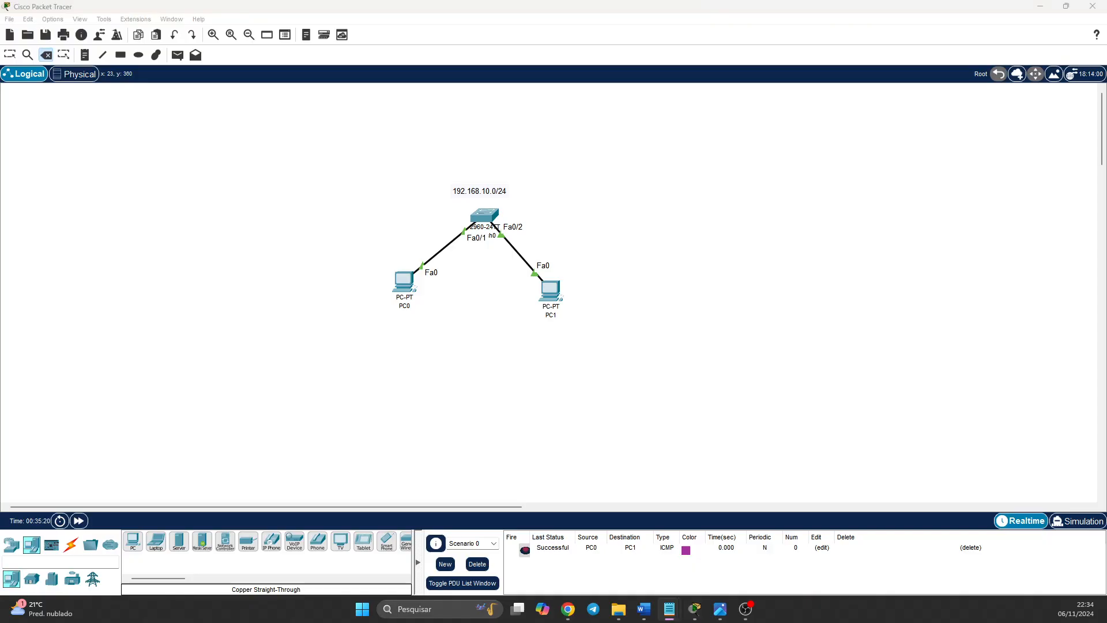
pyautogui.hotkey('alt', 'Tab')
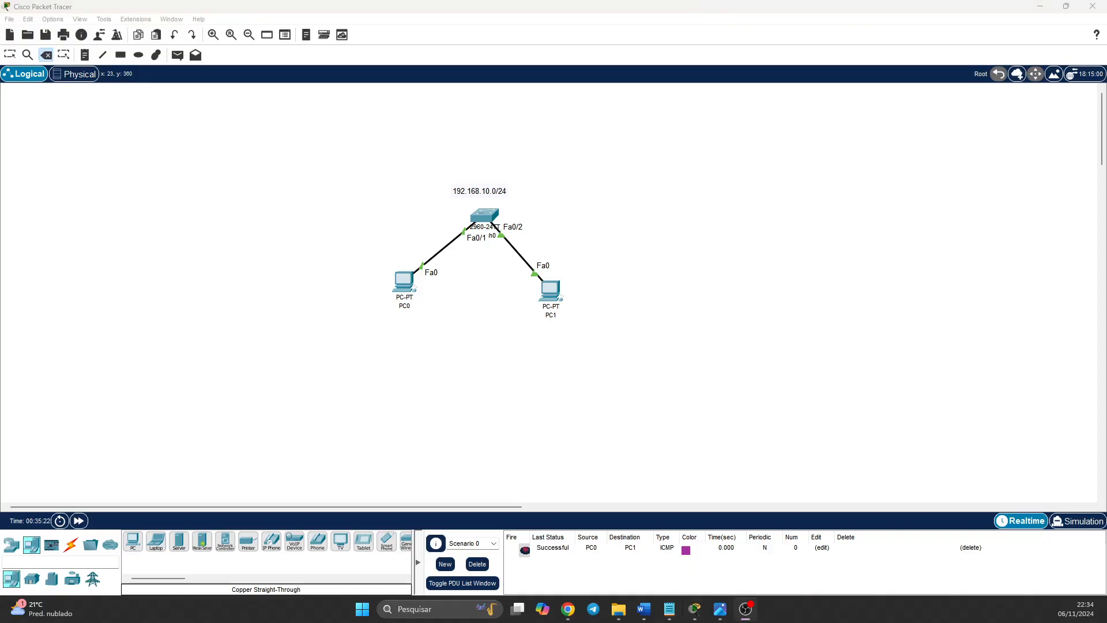